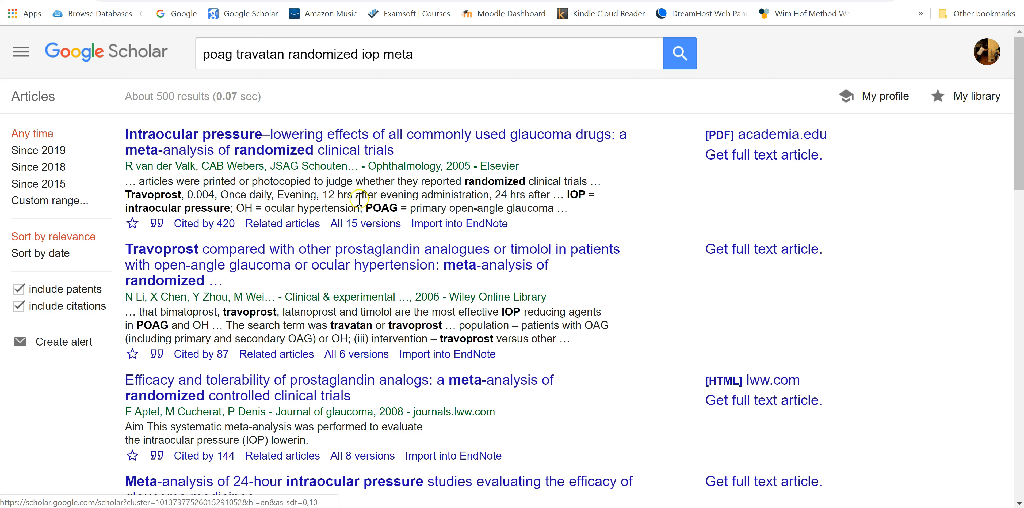
Step: Launch the Zotero desktop app
left_click(221, 52)
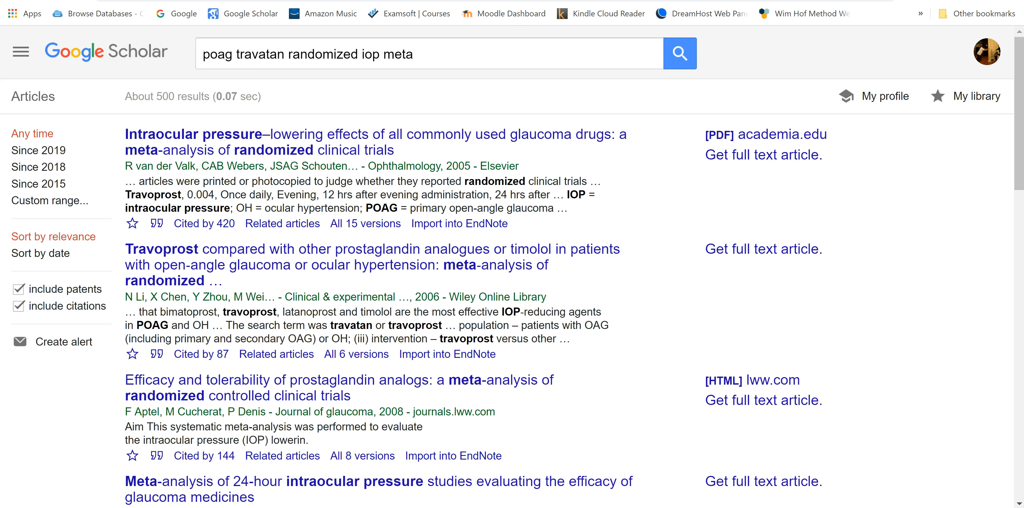
key("super+s")
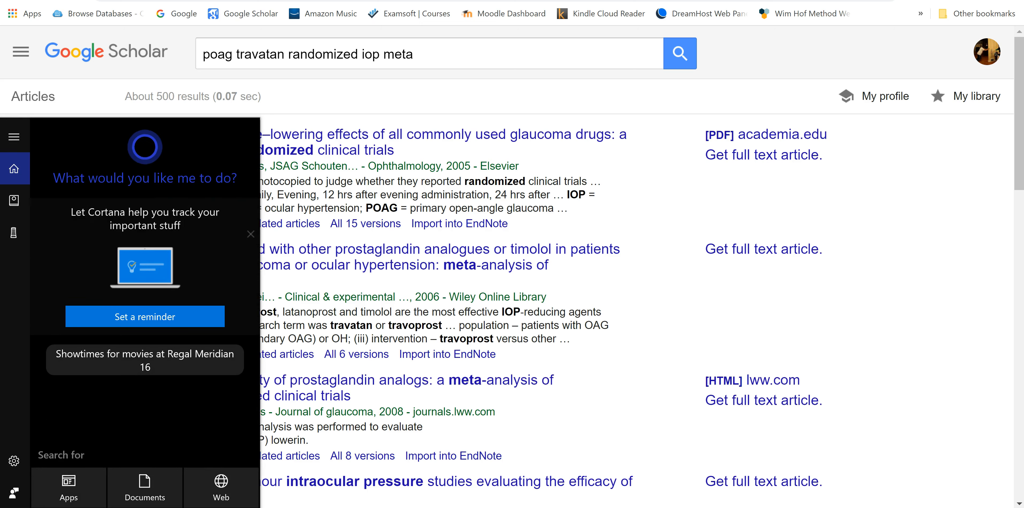
type("zotero")
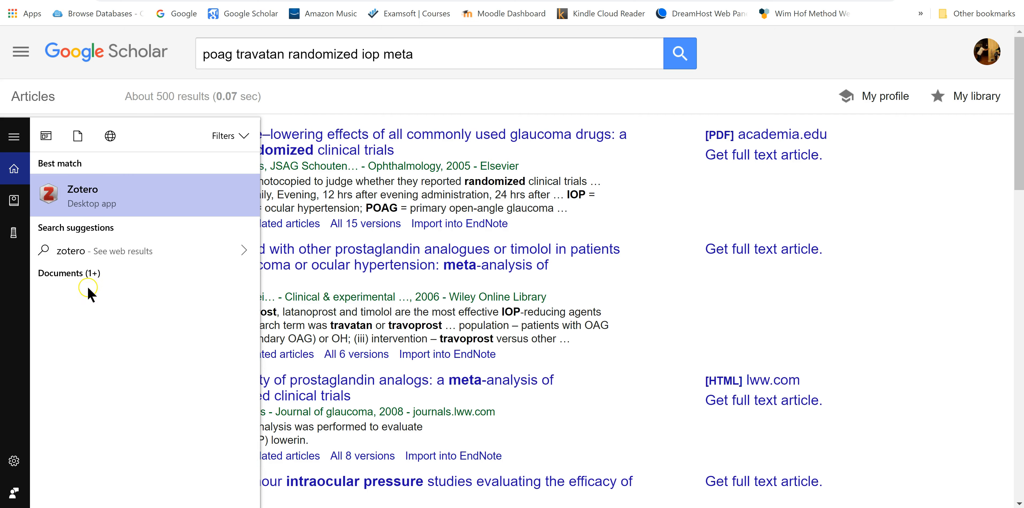
left_click(108, 207)
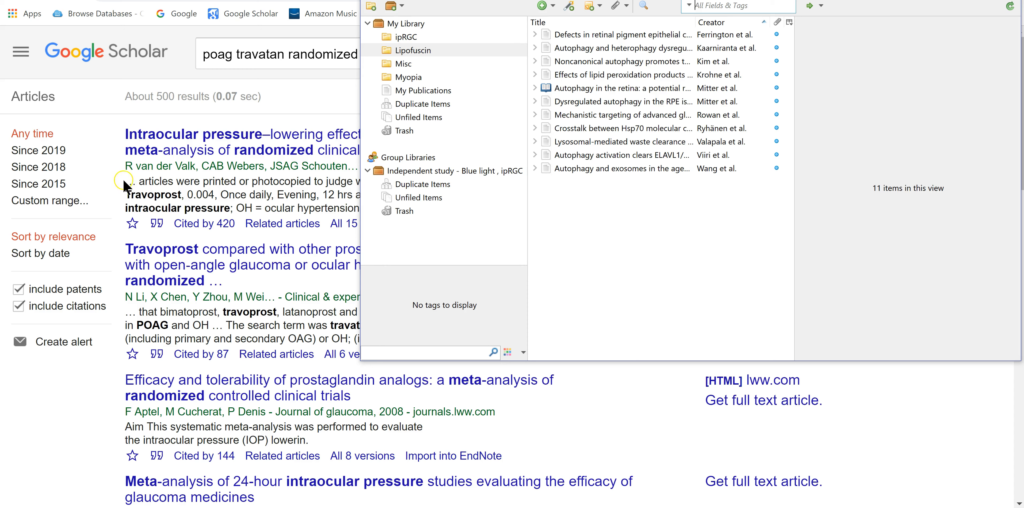
Step: Create a new collection named glaucoma directly under My Library
left_click(398, 31)
left_click(393, 23)
left_click(371, 6)
type("glaucoma")
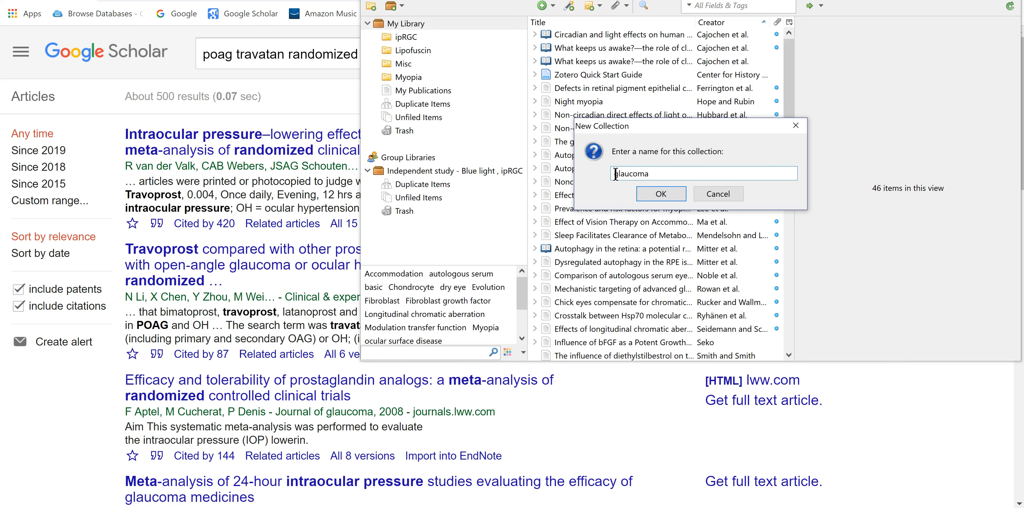
left_click(642, 193)
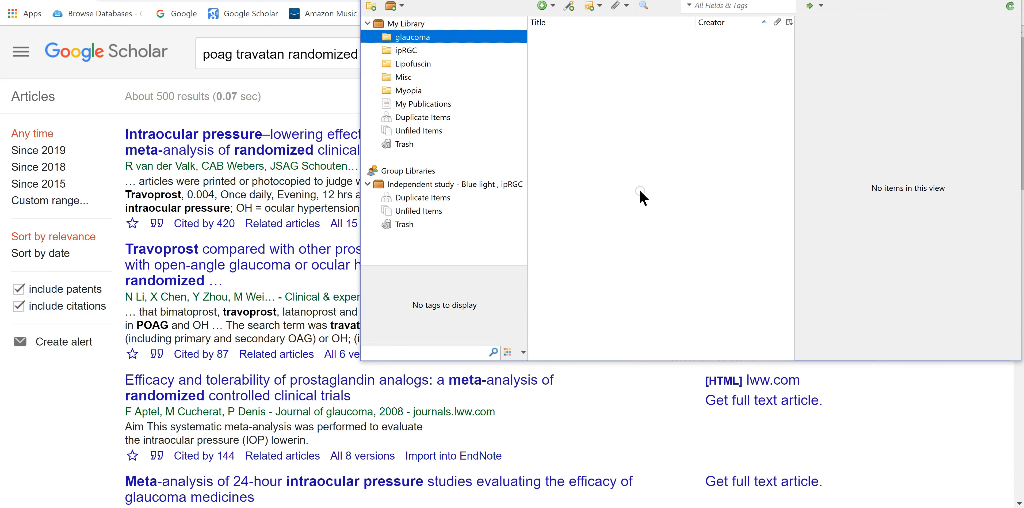
Step: Switch back to the Google Scholar results in the browser and start saving them to Zotero to get the item selector
left_click(525, 163)
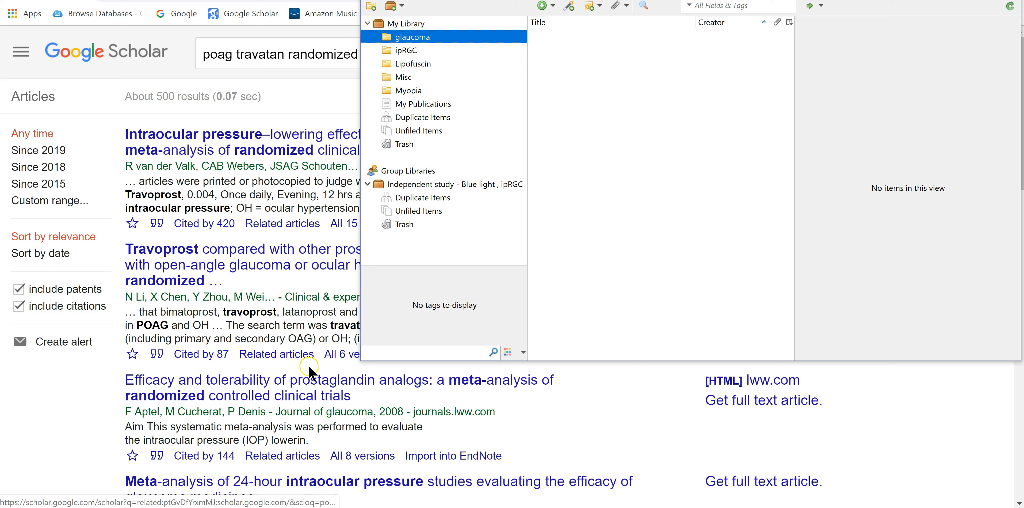
left_click(475, 218)
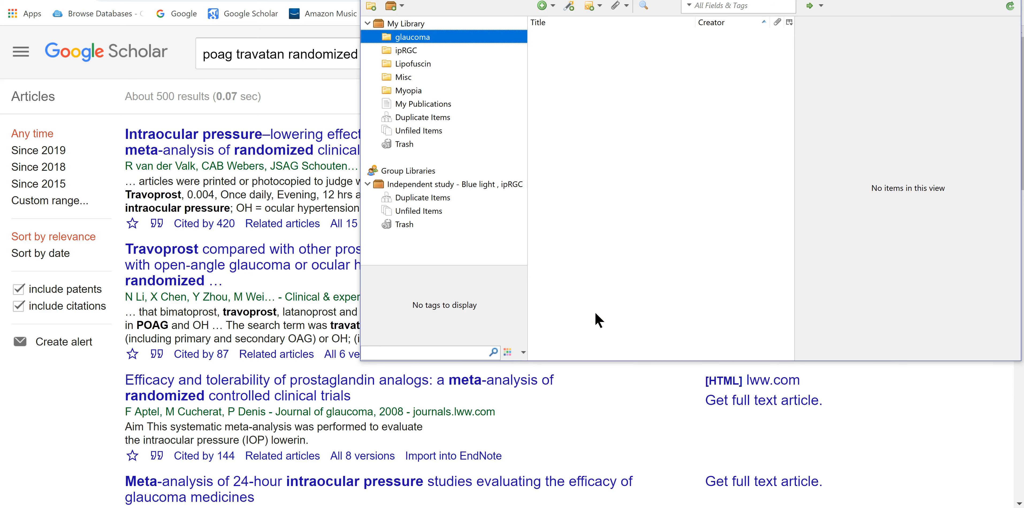
left_click(309, 104)
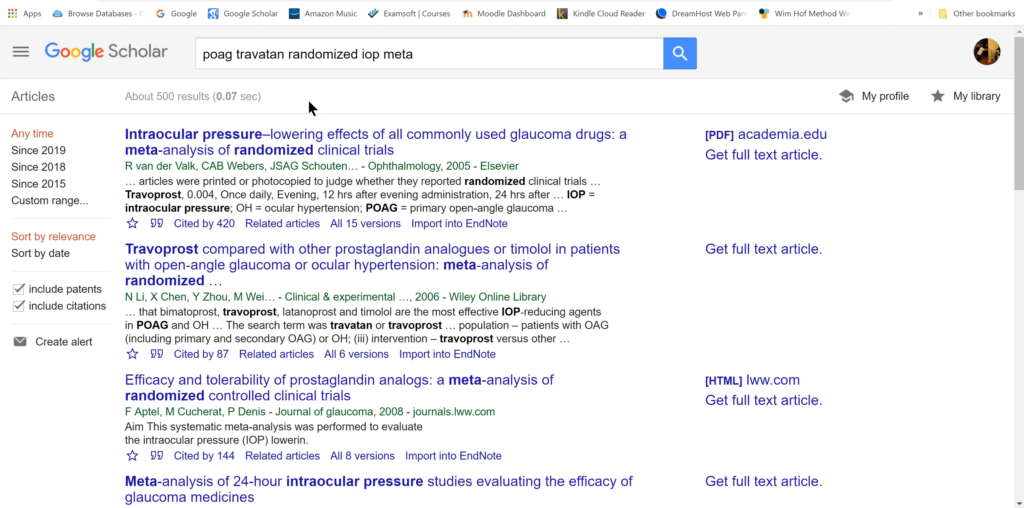
left_click(829, 30)
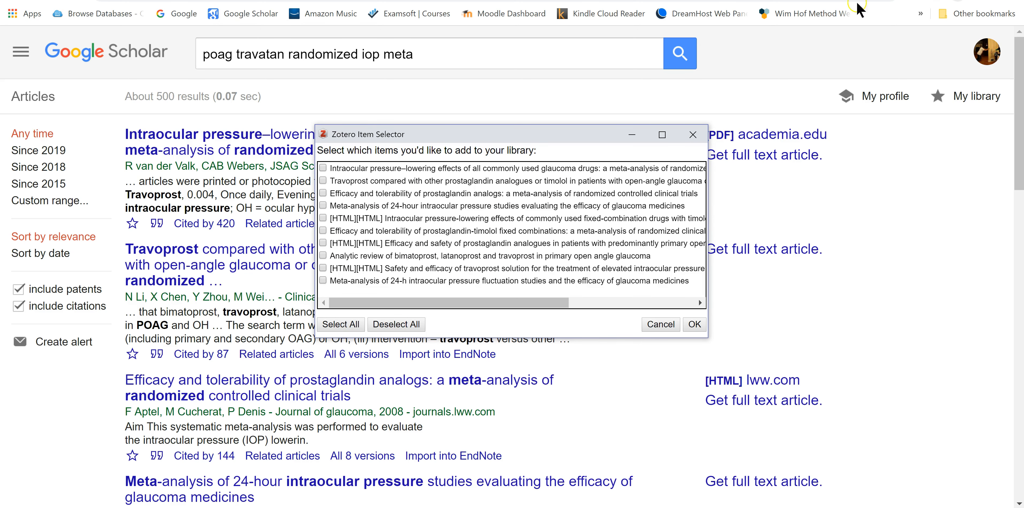
Step: Restore the browser to a smaller window and move the Zotero Item Selector clear of the search results
left_click_drag(503, 135, 750, 172)
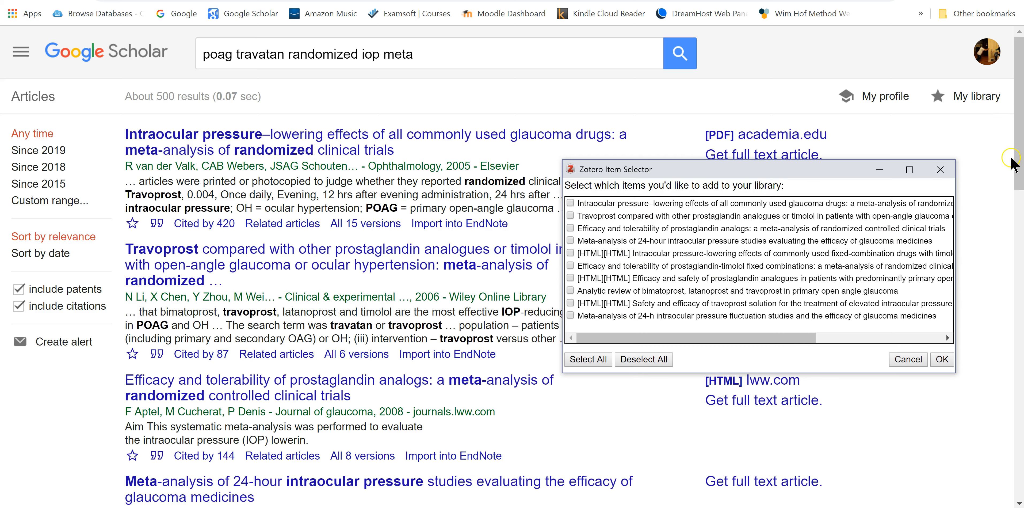
left_click(1021, 171)
left_click_drag(1020, 171, 1020, 483)
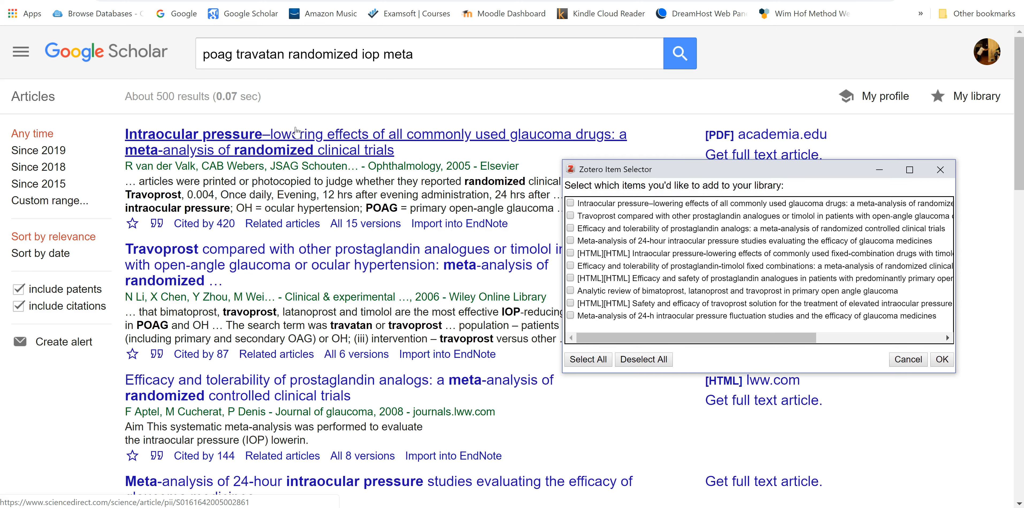
left_click_drag(645, 173, 693, 171)
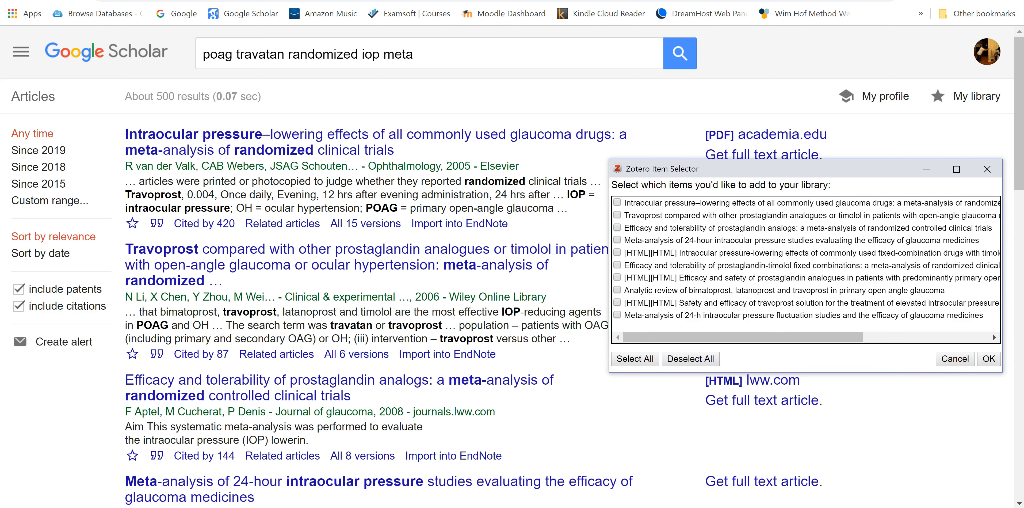
left_click(978, 1)
left_click_drag(706, 175, 758, 94)
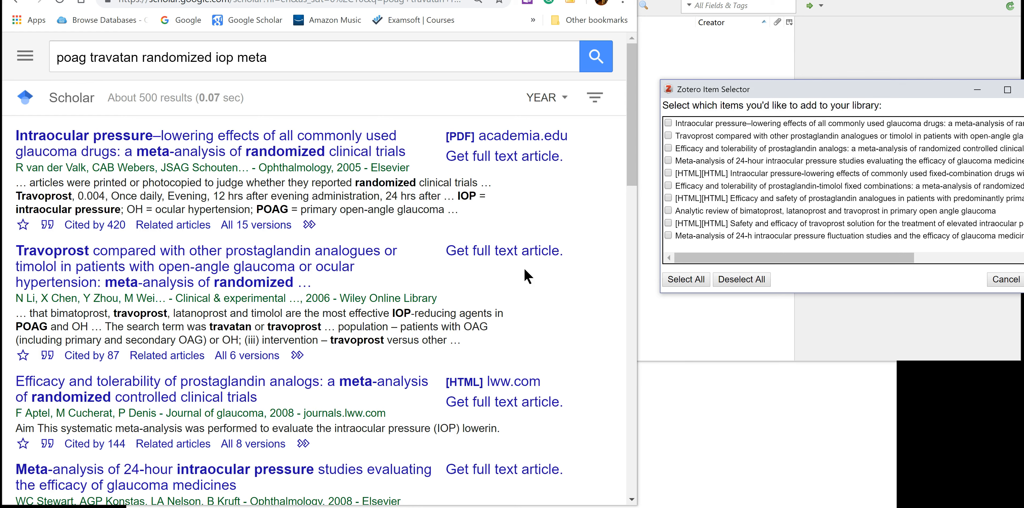
Step: Select the first three articles in the item selector and save them to the glaucoma collection
left_click(547, 240)
left_click(667, 123)
left_click(668, 136)
scroll(419, 316, "down", 5)
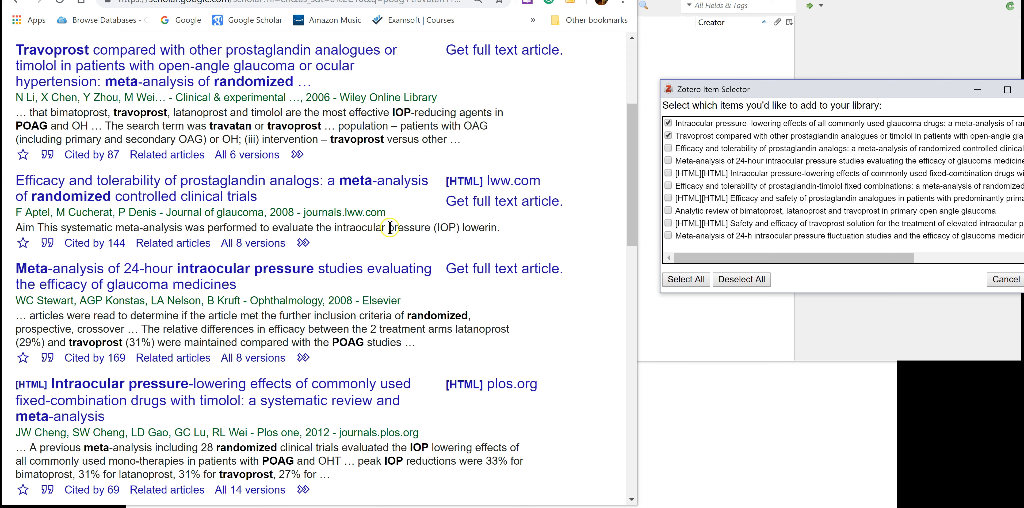
left_click(669, 147)
left_click_drag(861, 84, 782, 82)
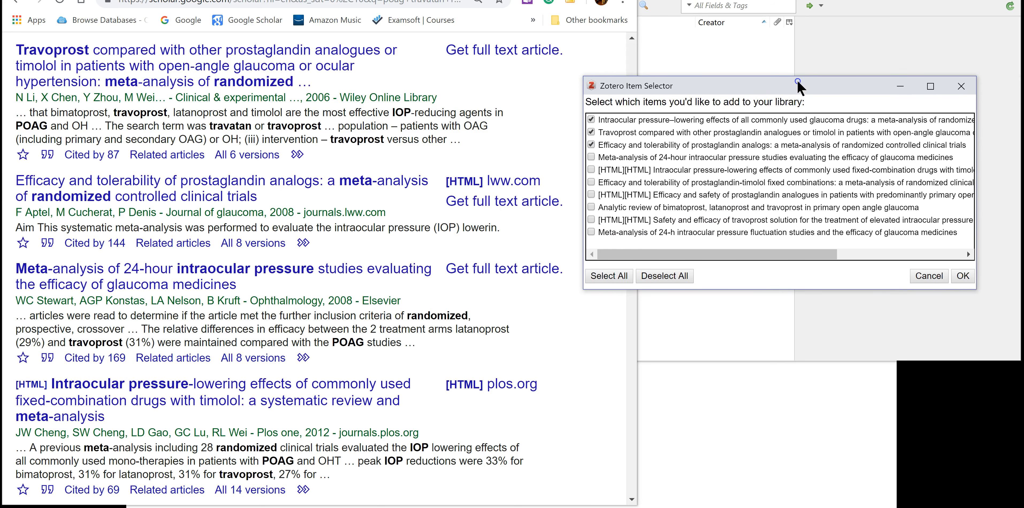
left_click(963, 276)
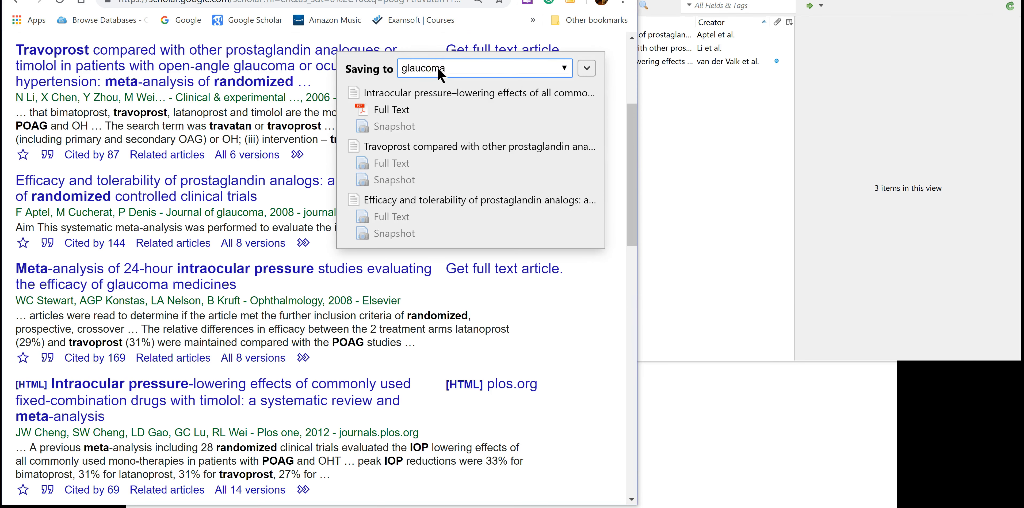
left_click(413, 87)
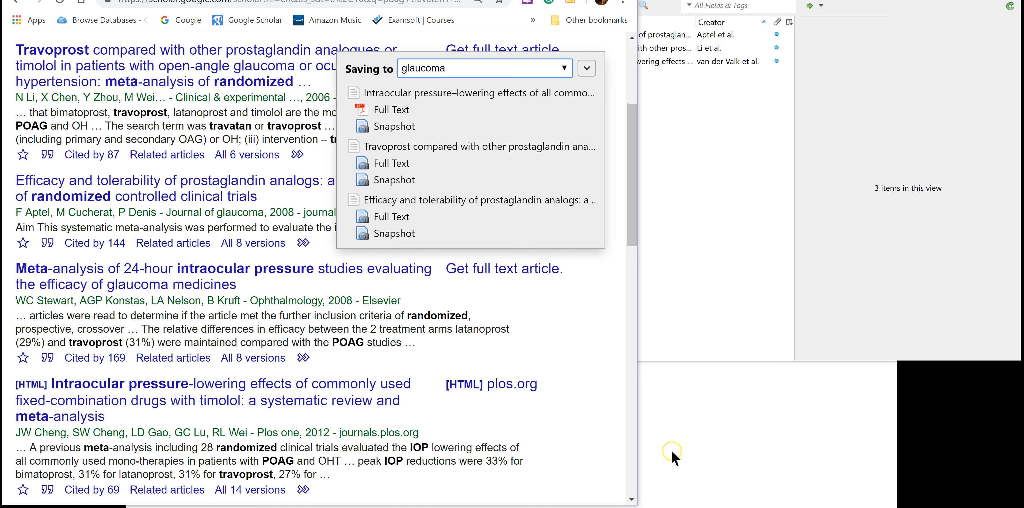
Step: Switch to Zotero and expand the saved article "Efficacy and tolerability of prostaglandin analogs" to show its attachments
left_click(716, 311)
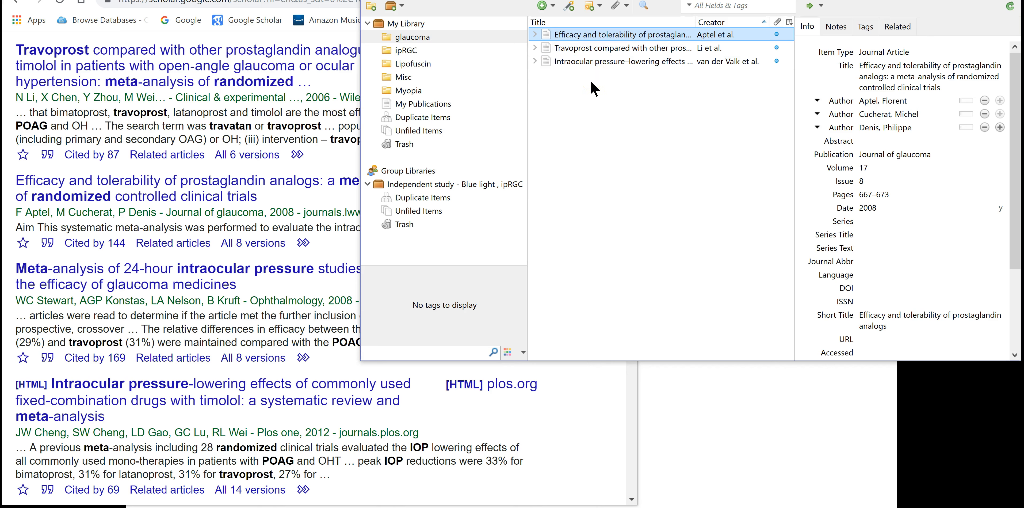
left_click(556, 36)
left_click(538, 35)
left_click(535, 35)
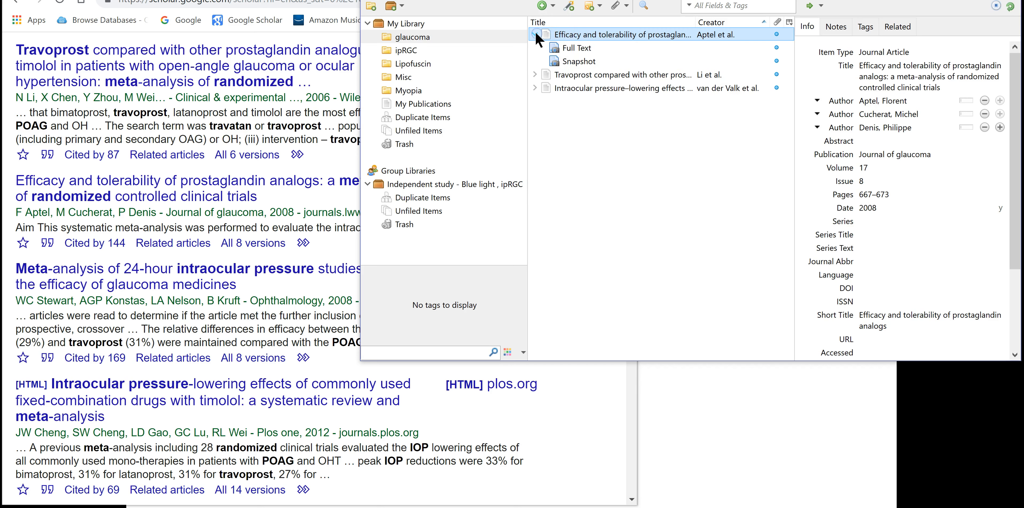
left_click(568, 48)
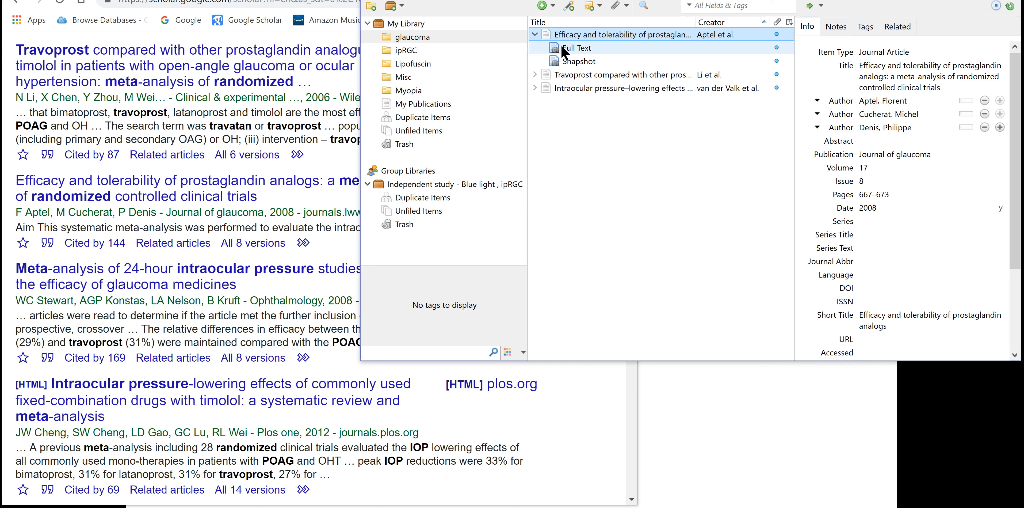
Step: Review the article's imported citation details, including title, authors, publication, volume, issue, date and library catalog
left_click(873, 90)
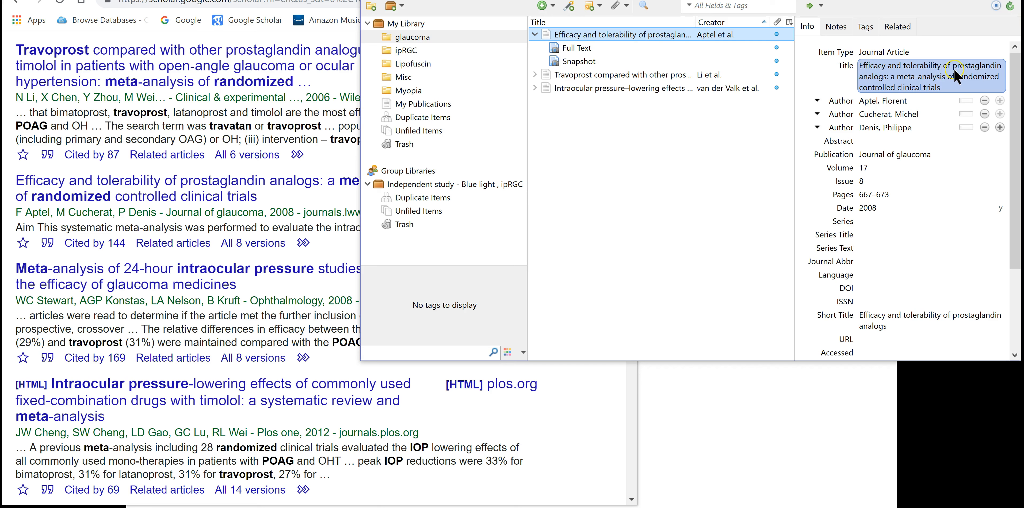
left_click(907, 104)
left_click(876, 155)
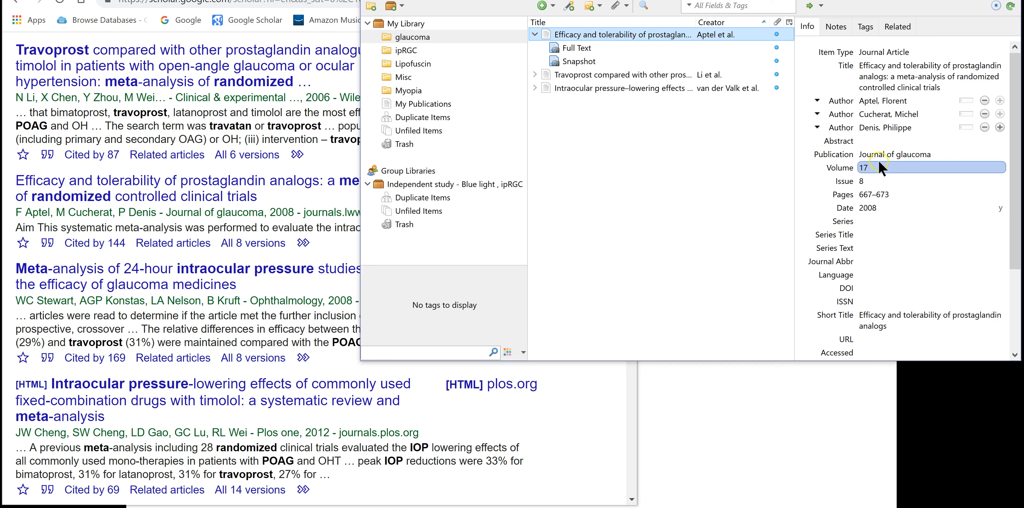
left_click(876, 174)
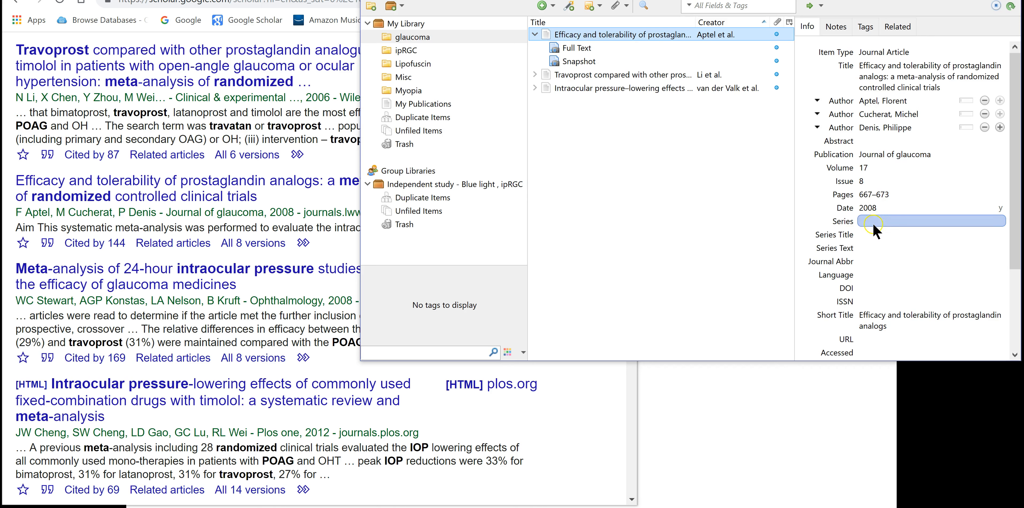
left_click(885, 258)
scroll(892, 267, "down", 3)
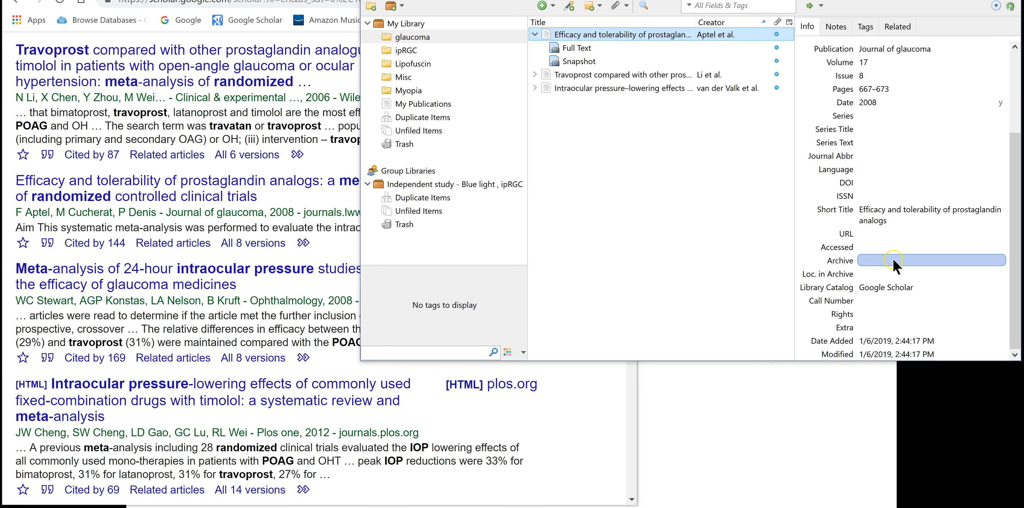
left_click(897, 245)
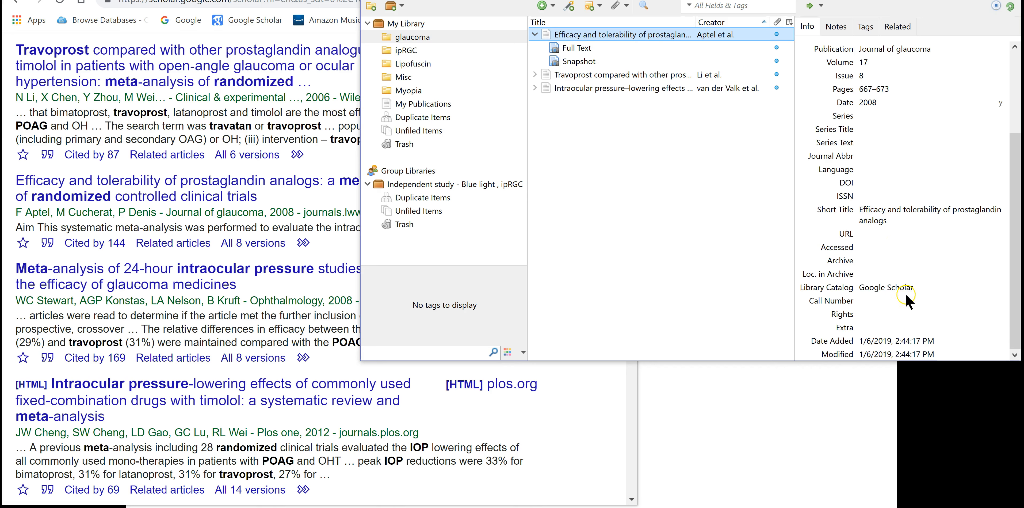
left_click(899, 331)
left_click(900, 346)
scroll(914, 278, "up", 3)
left_click(947, 181)
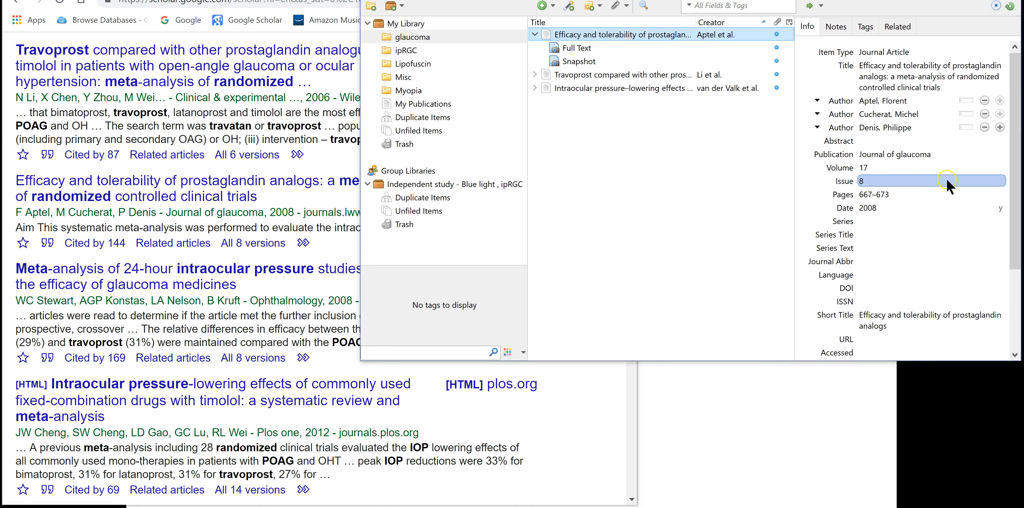
left_click(936, 65)
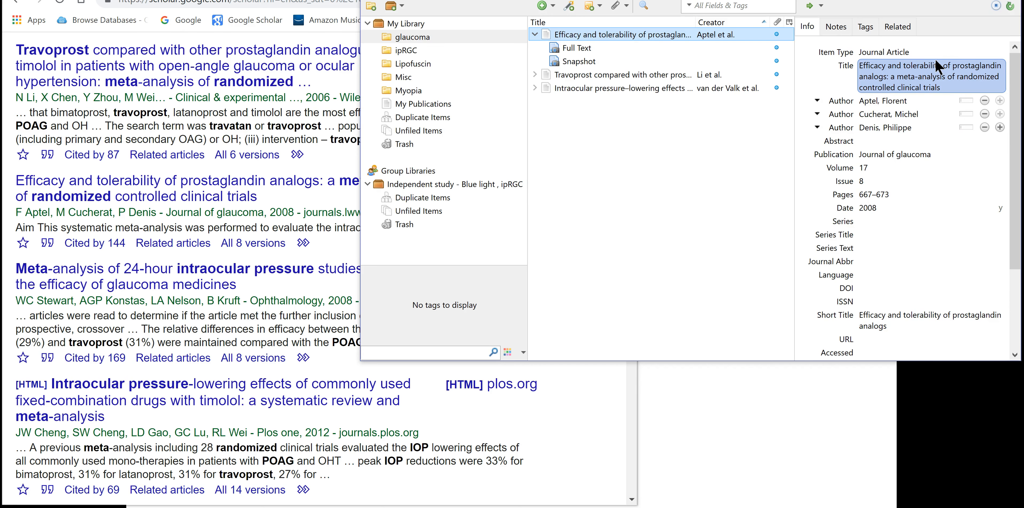
Step: Open the web link of the article's Full Text attachment and read the abstract's aim, methods and results
left_click(576, 47)
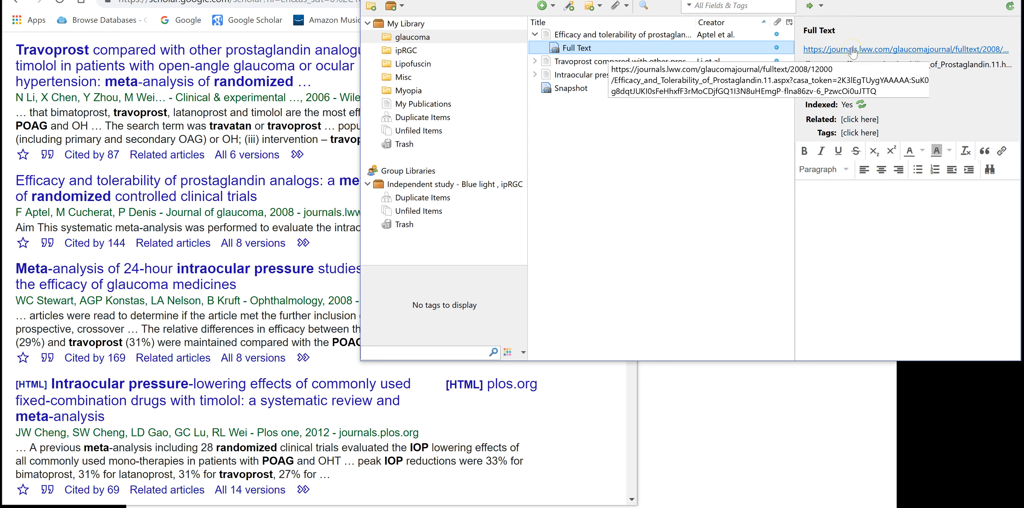
left_click(852, 49)
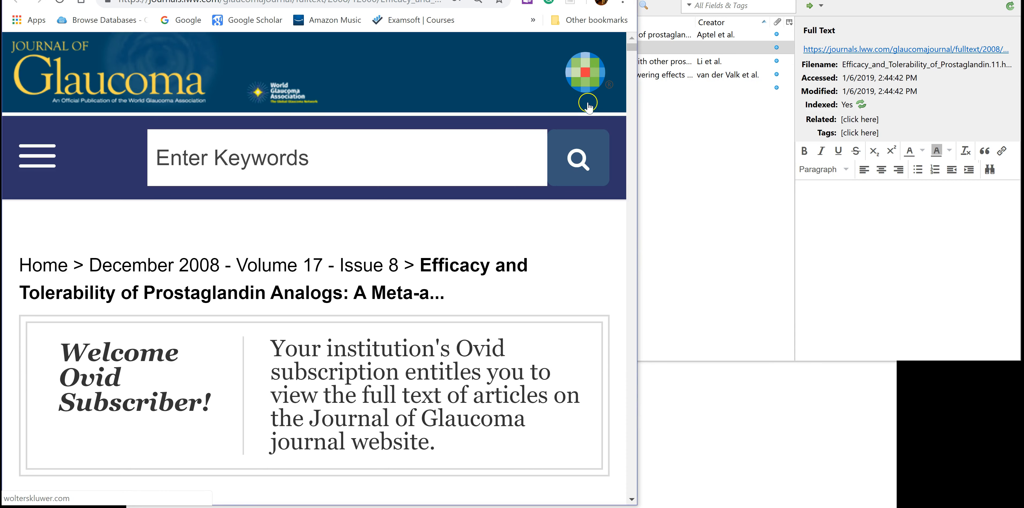
scroll(589, 105, "down", 5)
scroll(582, 124, "down", 15)
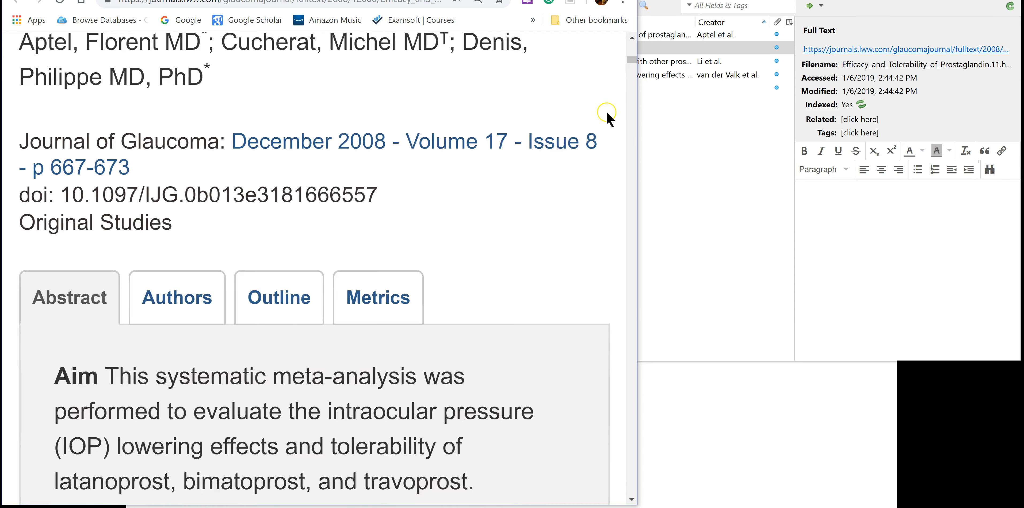
scroll(607, 115, "down", 8)
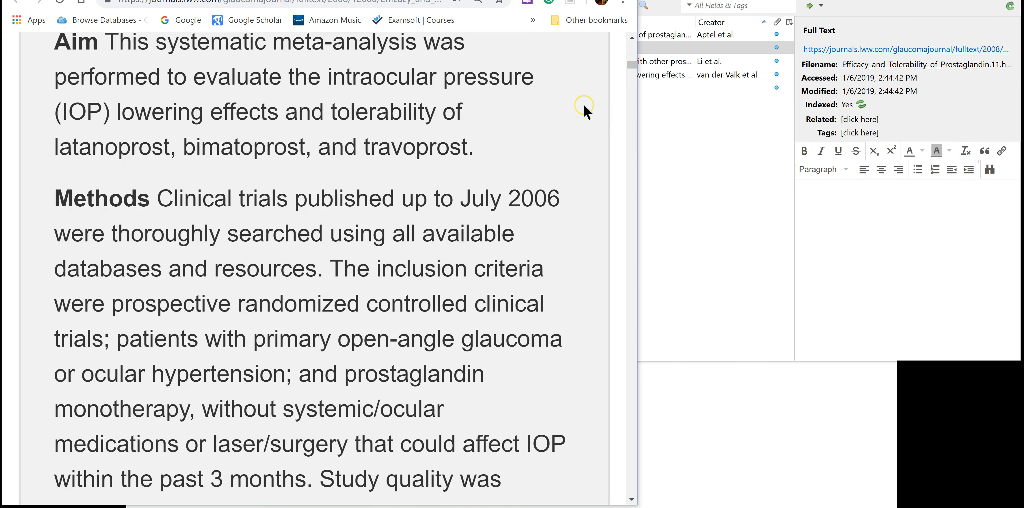
scroll(580, 107, "down", 1)
scroll(537, 113, "up", 1)
scroll(418, 141, "down", 2)
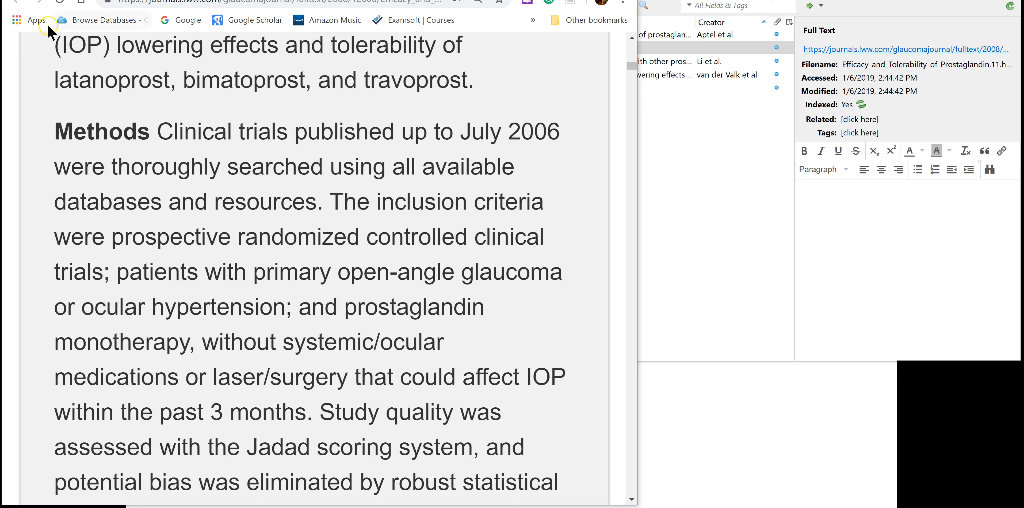
scroll(314, 94, "down", 4)
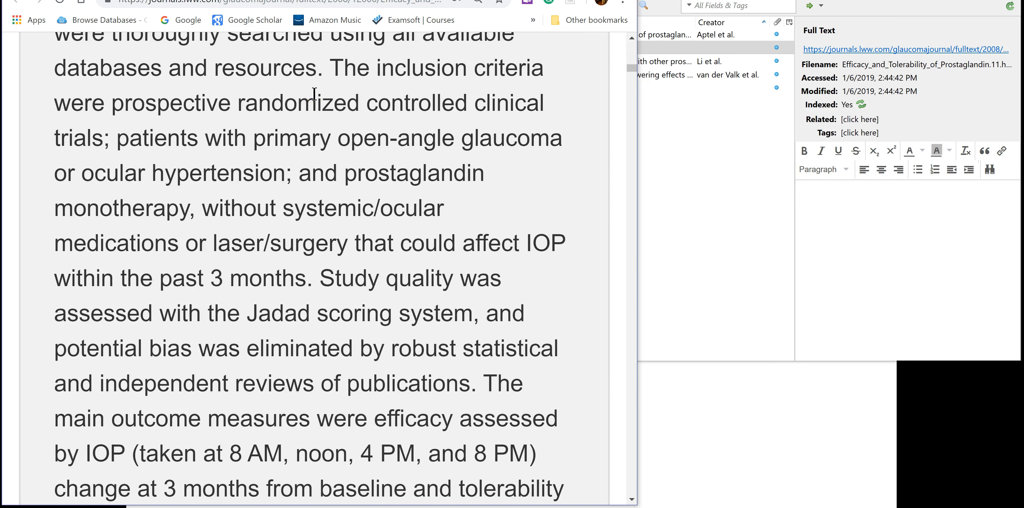
scroll(302, 99, "up", 2)
scroll(343, 215, "down", 4)
scroll(345, 222, "down", 3)
scroll(343, 218, "down", 5)
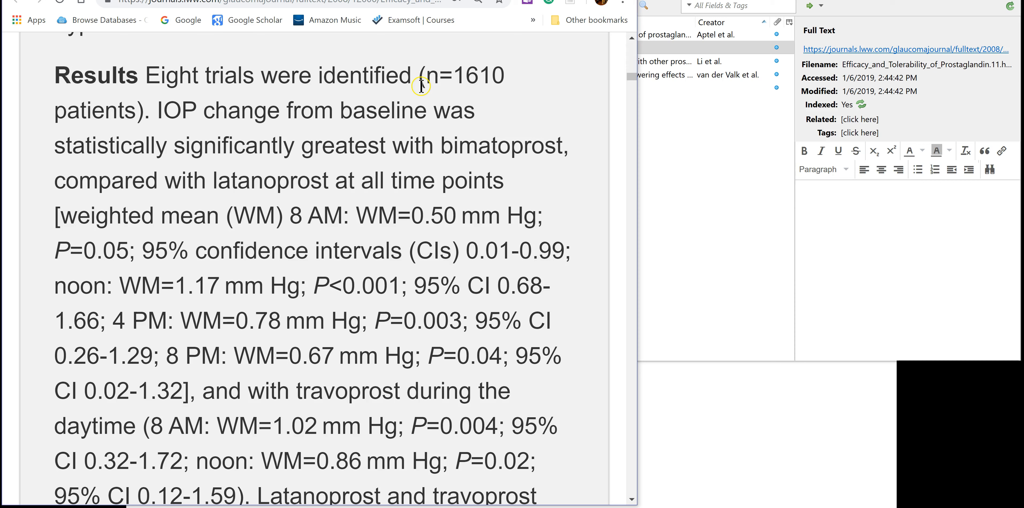
Step: Read the abstract's results and conclusions, the start of the introduction, and the journal details in the article's heading
scroll(381, 139, "down", 3)
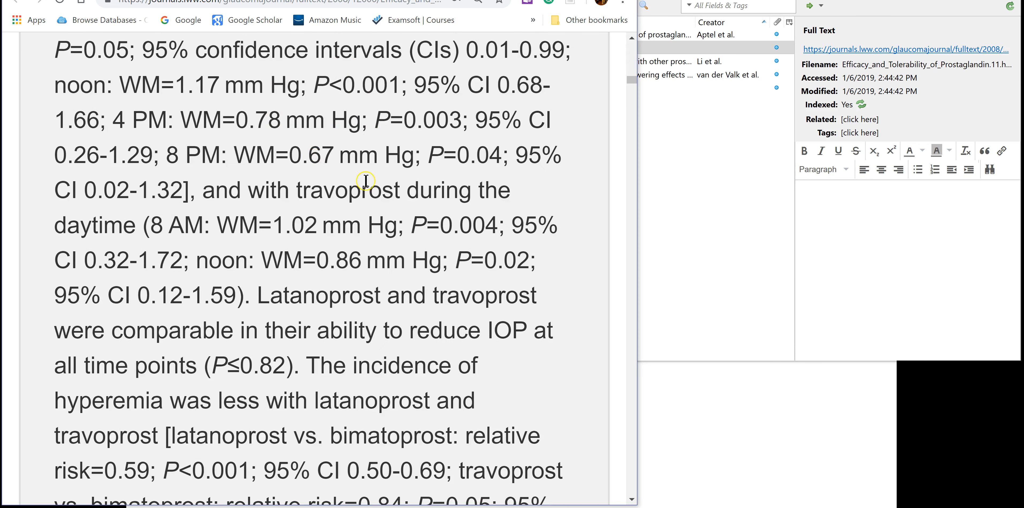
scroll(314, 120, "up", 1)
scroll(315, 120, "down", 8)
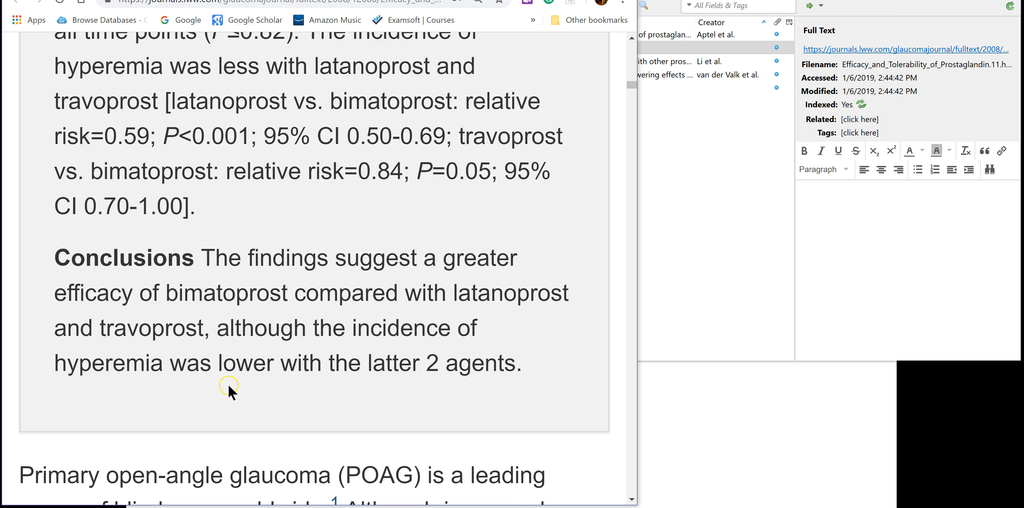
scroll(397, 192, "down", 5)
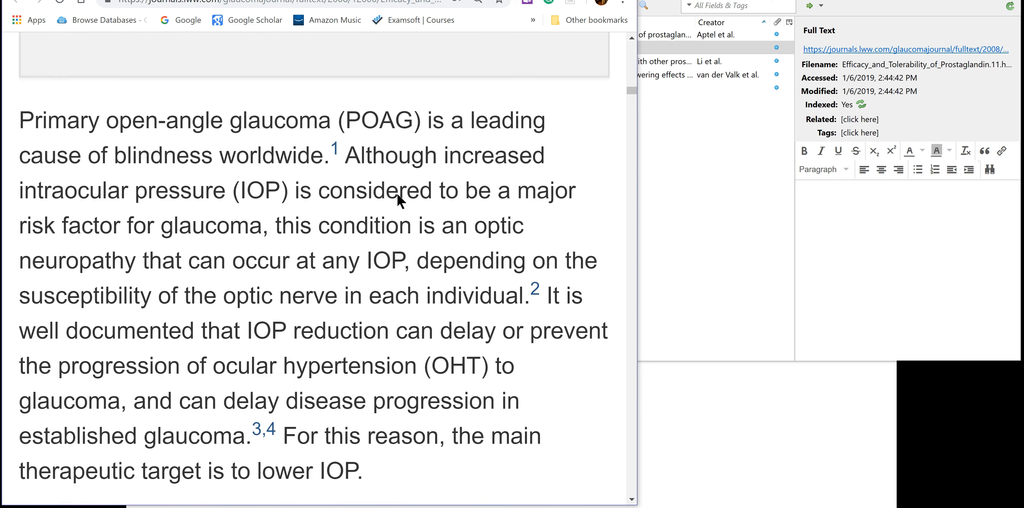
scroll(397, 192, "up", 1)
scroll(397, 191, "up", 5)
scroll(397, 191, "up", 15)
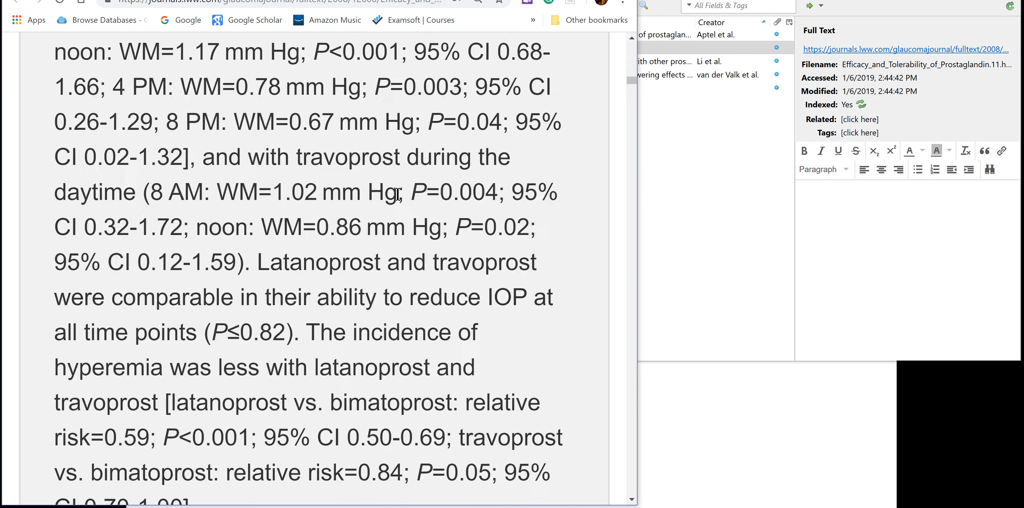
scroll(397, 195, "up", 10)
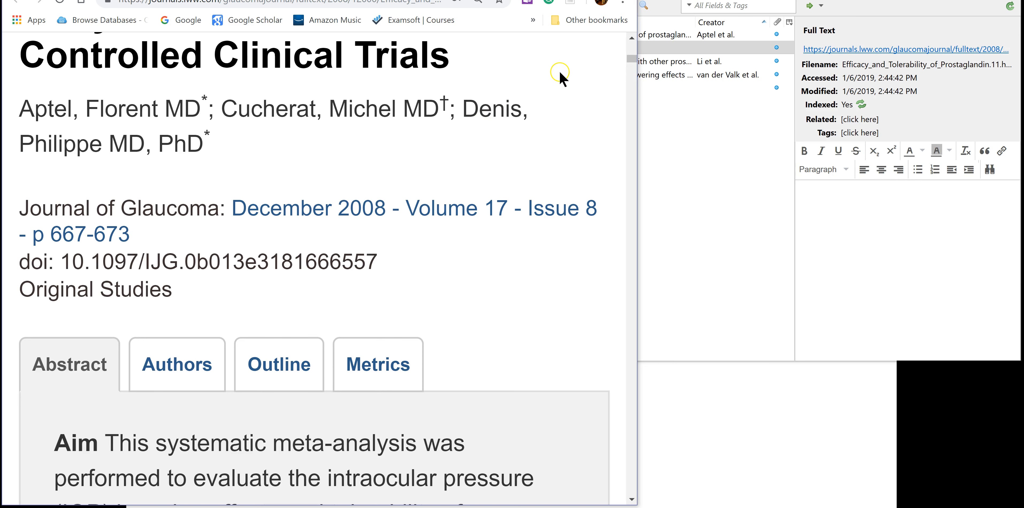
Step: Copy the passage from "bimatoprost compared with latanoprost" through "hyperemia was lower" in the abstract's Conclusions
left_click(709, 113)
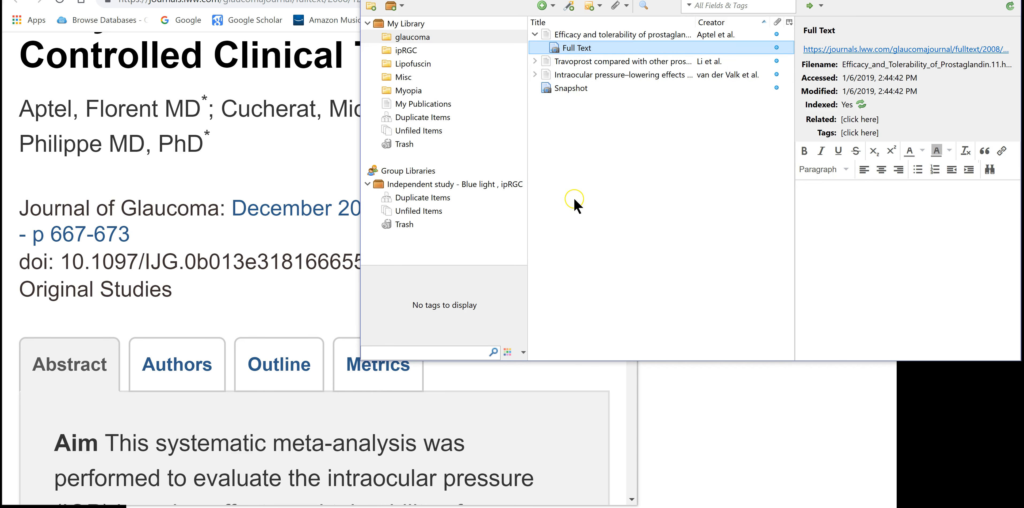
left_click(224, 289)
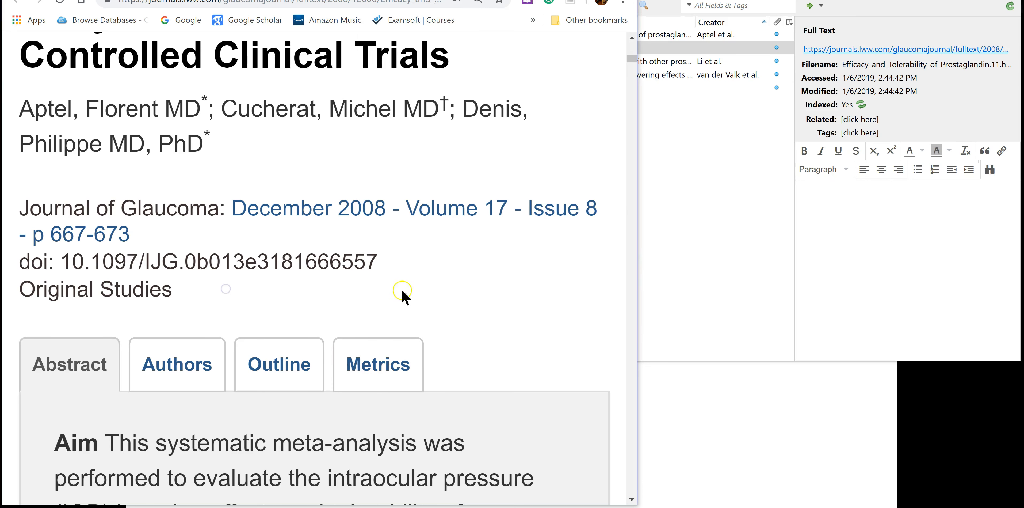
left_click(556, 286)
left_click_drag(629, 56, 628, 60)
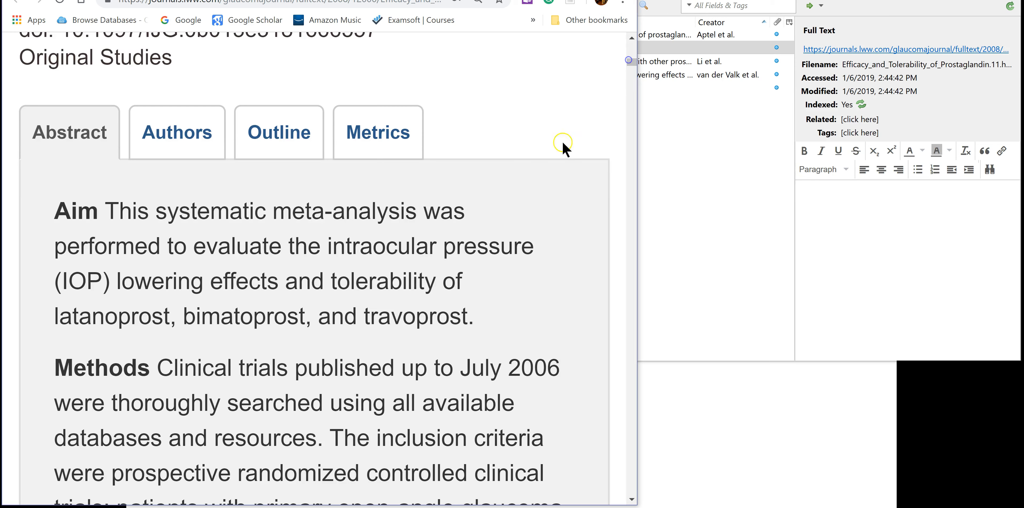
scroll(238, 303, "down", 2)
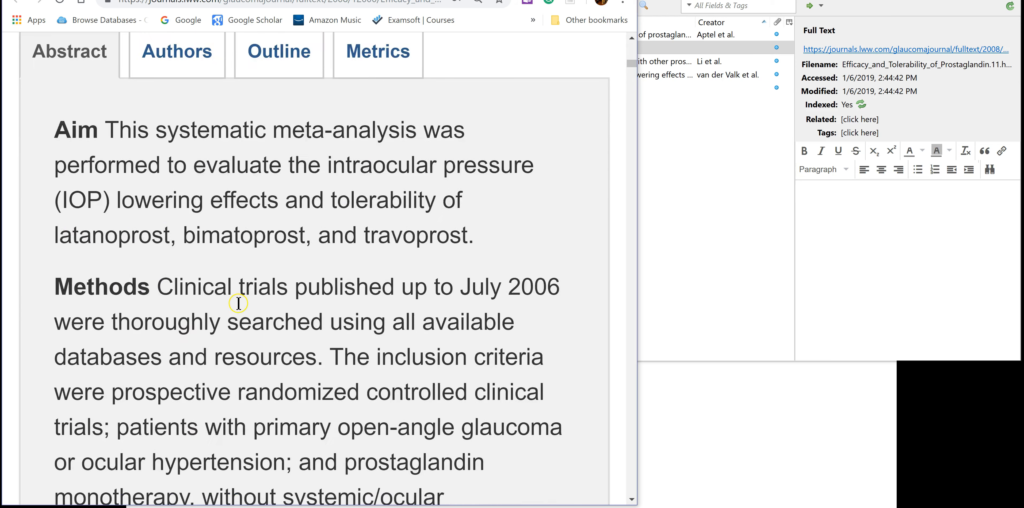
scroll(239, 303, "down", 10)
scroll(244, 285, "up", 7)
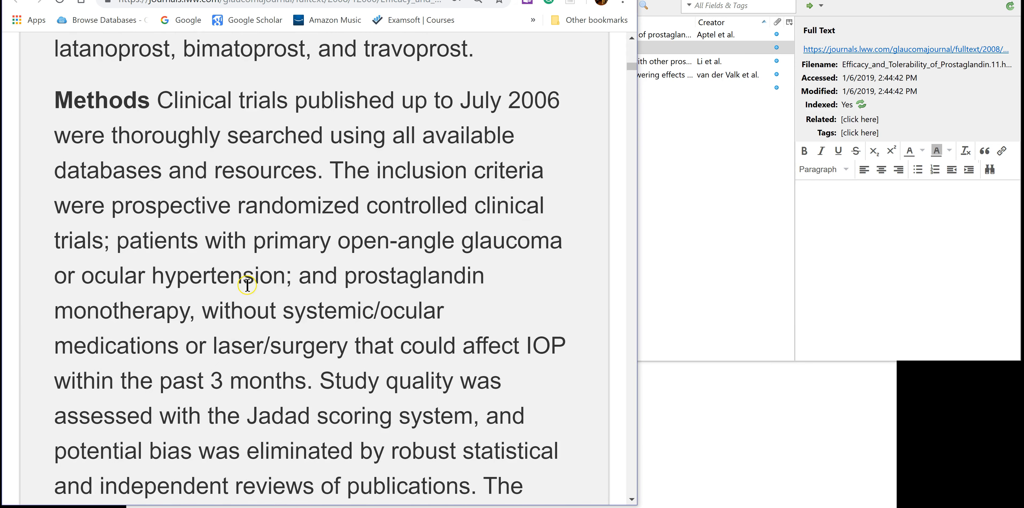
scroll(247, 284, "down", 10)
scroll(163, 261, "down", 20)
left_click_drag(164, 261, 282, 342)
key("ctrl+c")
Step: Switch to Zotero and add an empty child note to the article "Efficacy and tolerability of prostaglandin analogs"
left_click(715, 217)
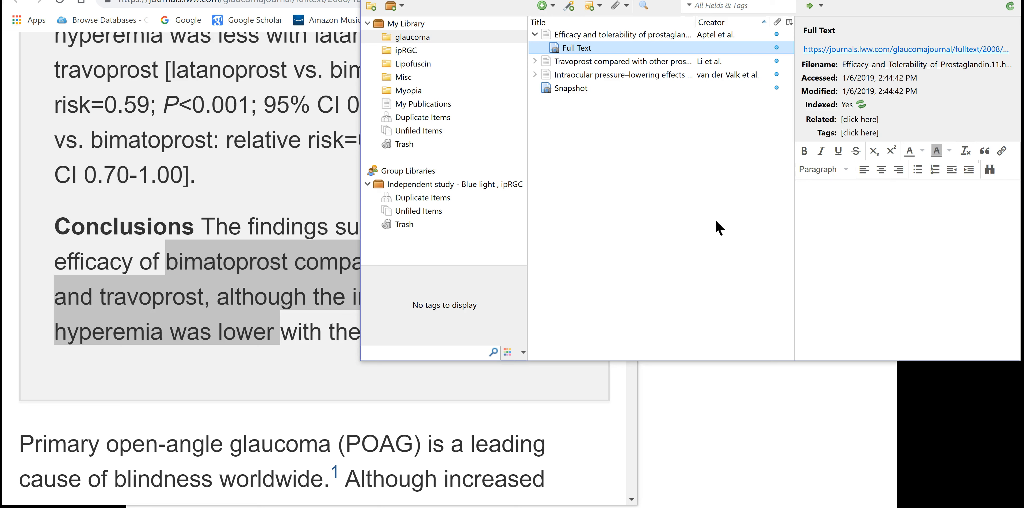
left_click(655, 193)
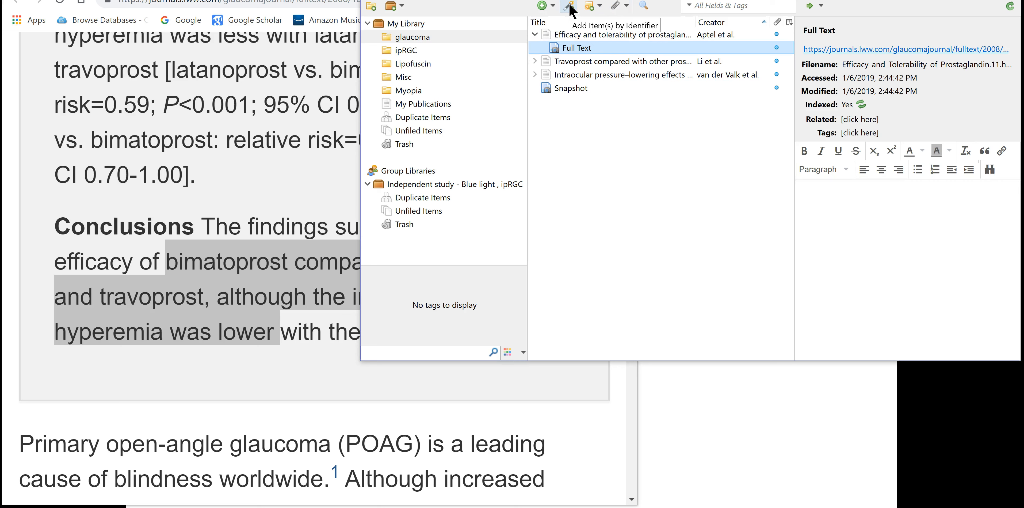
left_click(588, 9)
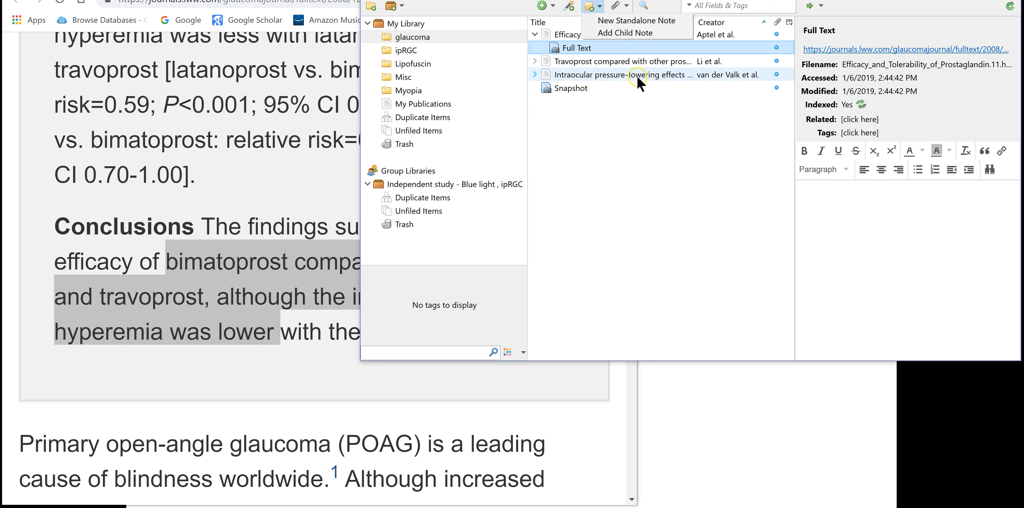
left_click(629, 35)
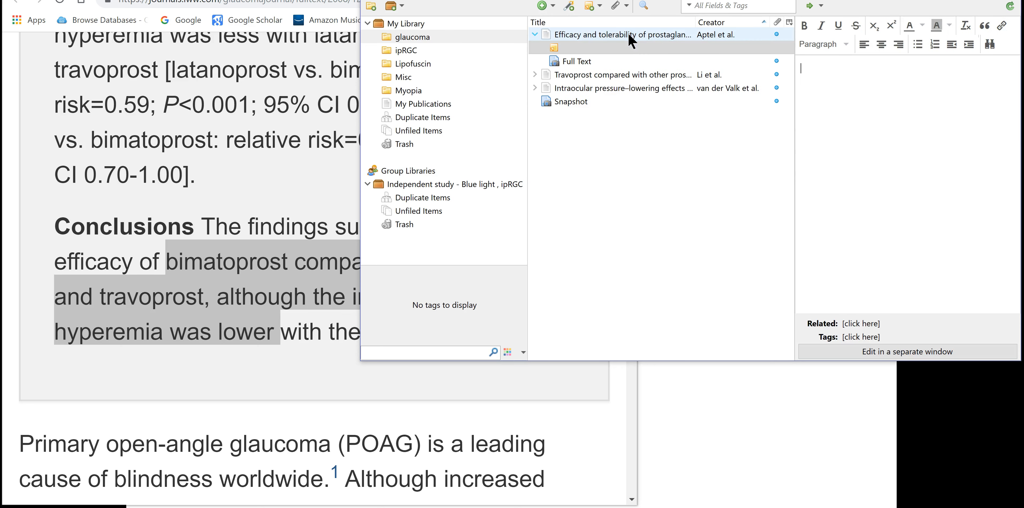
left_click(821, 66)
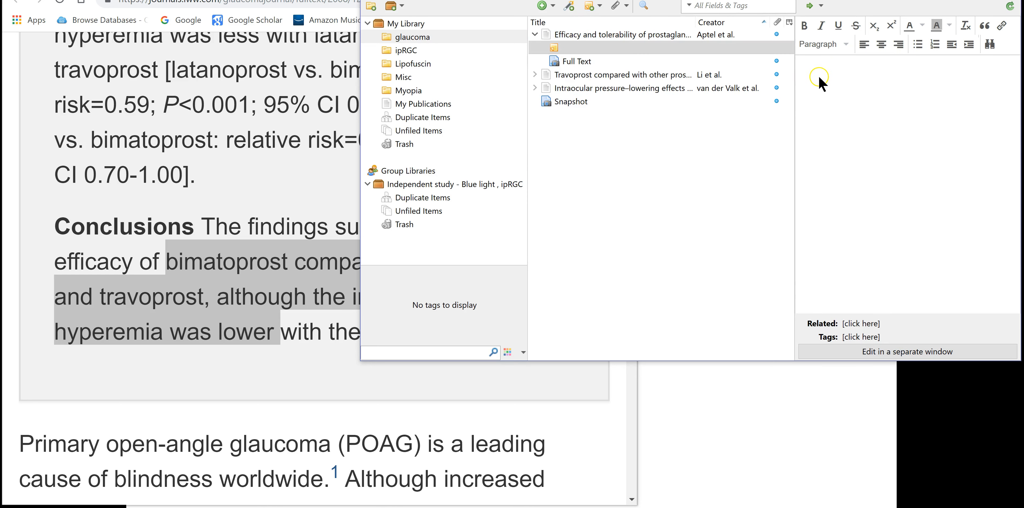
Step: Write "Looking to see best iop lowering drug" in the note and paste the copied conclusion passage on the line below
type("Looking to see best iop l")
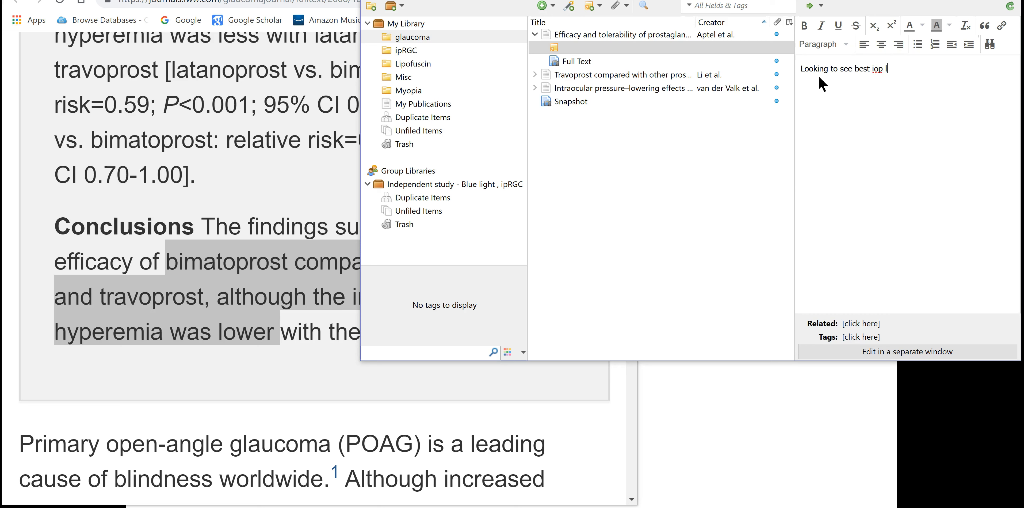
type("owering drug")
key("Return")
key("ctrl+v")
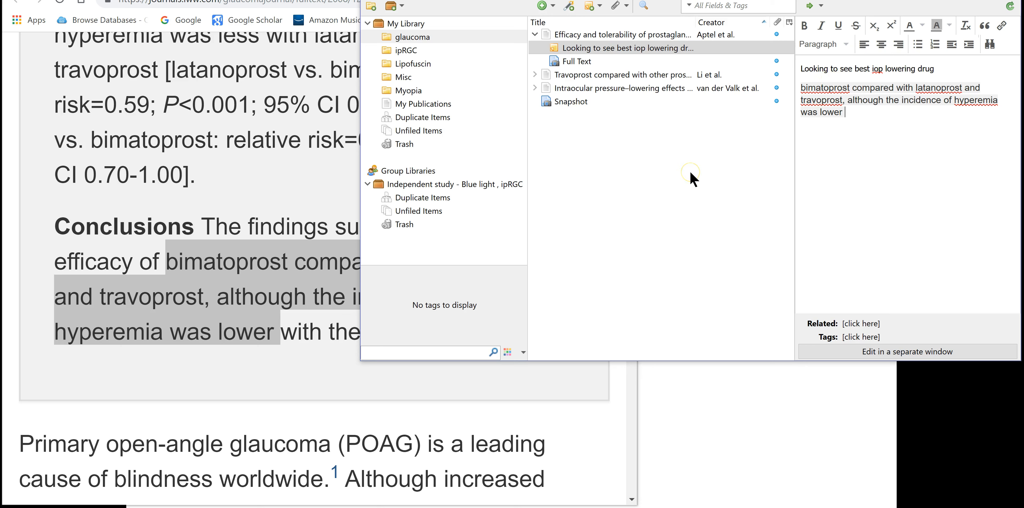
left_click(802, 153)
left_click(665, 155)
left_click(668, 147)
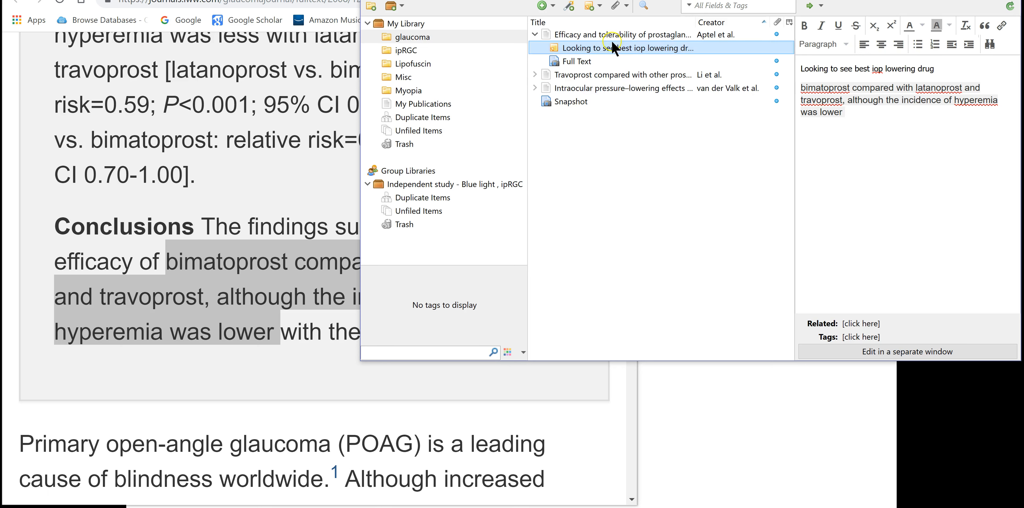
left_click(591, 226)
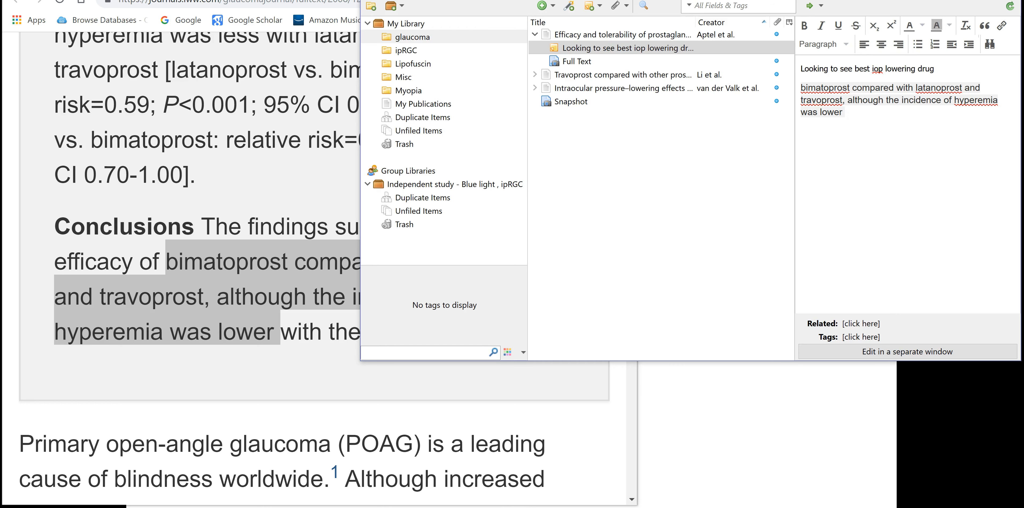
left_click(608, 276)
Step: Move the Zotero window out of the way, maximize the browser, and open Google Drive in a new tab
left_click_drag(636, 3, 452, 159)
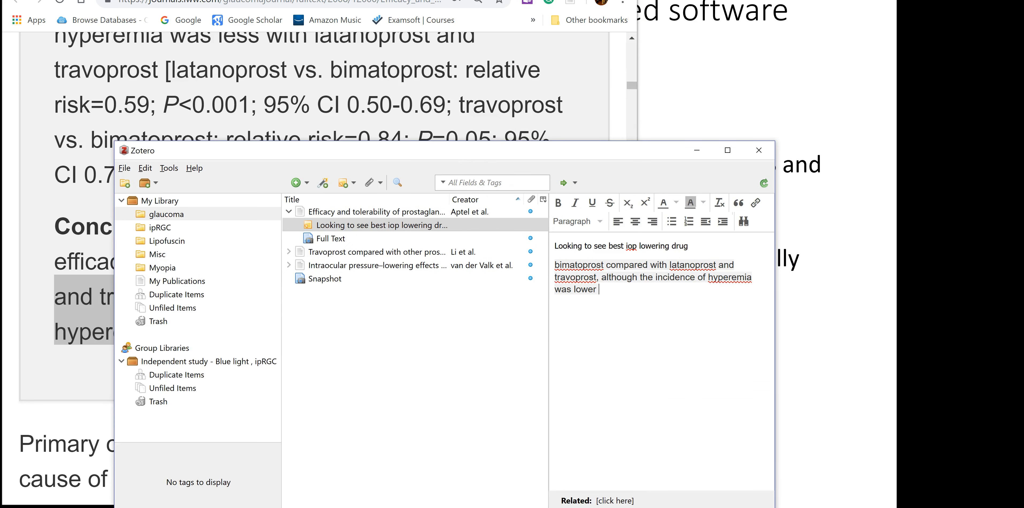
left_click(589, 0)
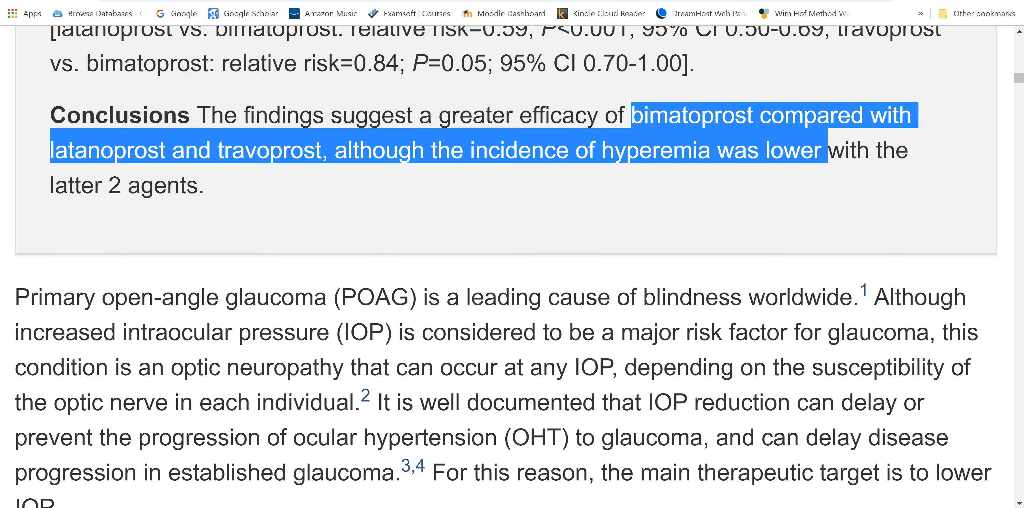
key("ctrl+t")
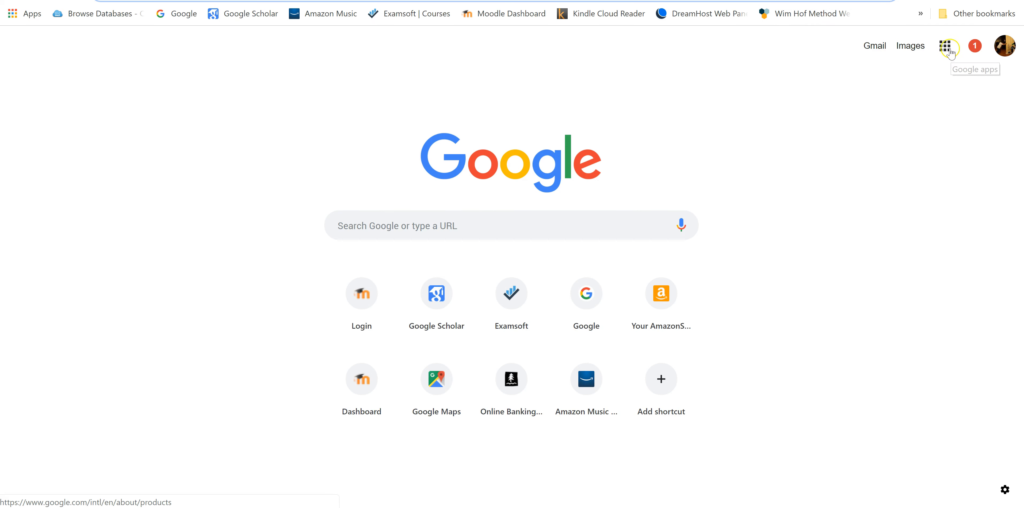
left_click(942, 45)
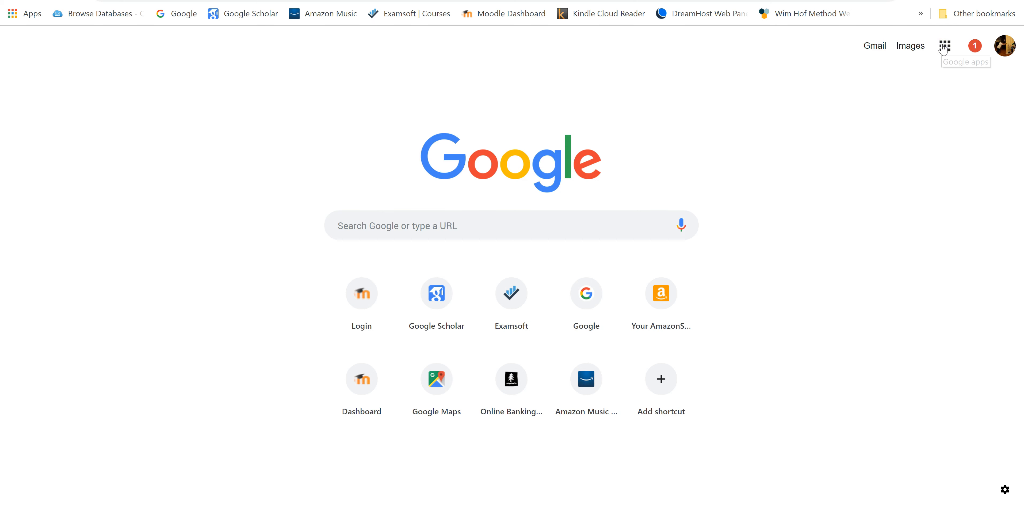
left_click(943, 46)
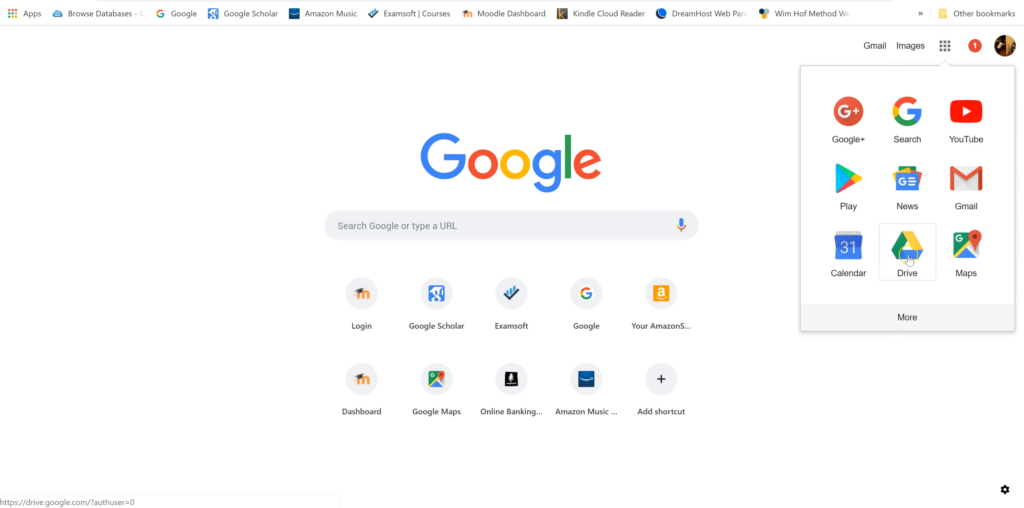
scroll(911, 243, "down", 1)
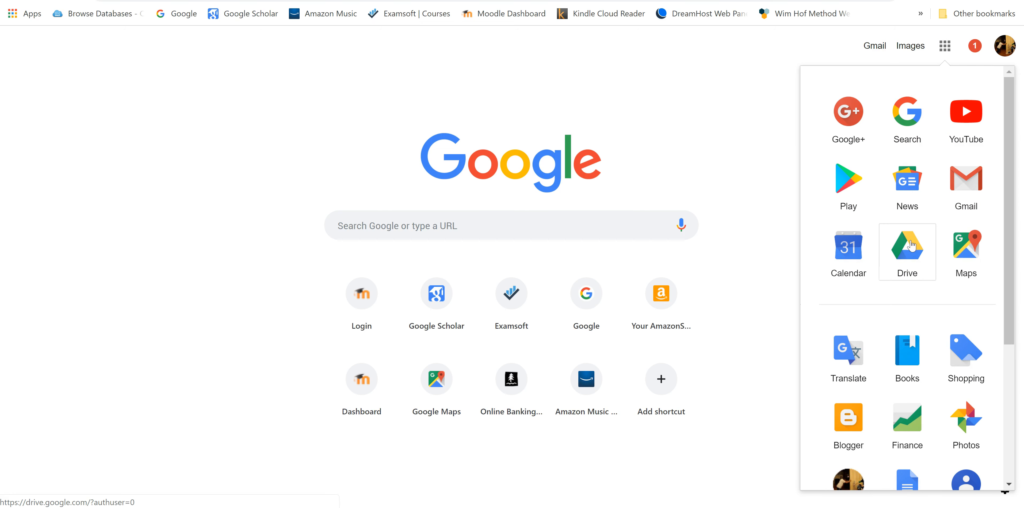
left_click(911, 244)
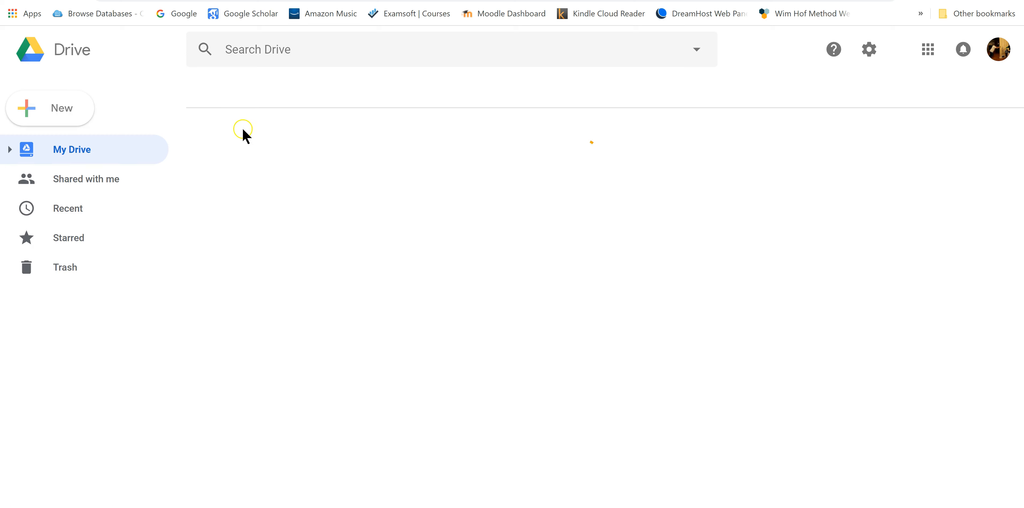
Step: Create a blank Google Docs document, title it "IOP lowering drugs", and place the text cursor in its body
left_click(76, 98)
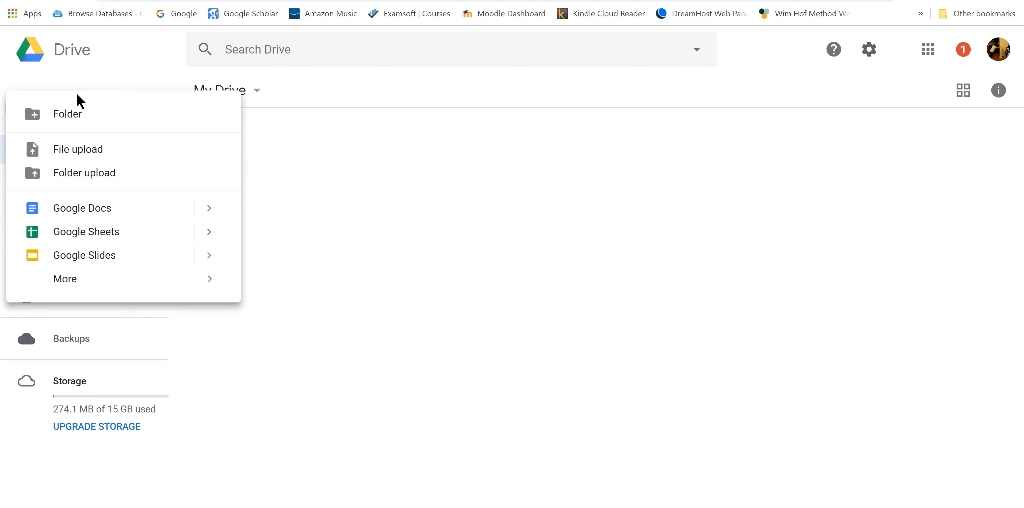
left_click(96, 207)
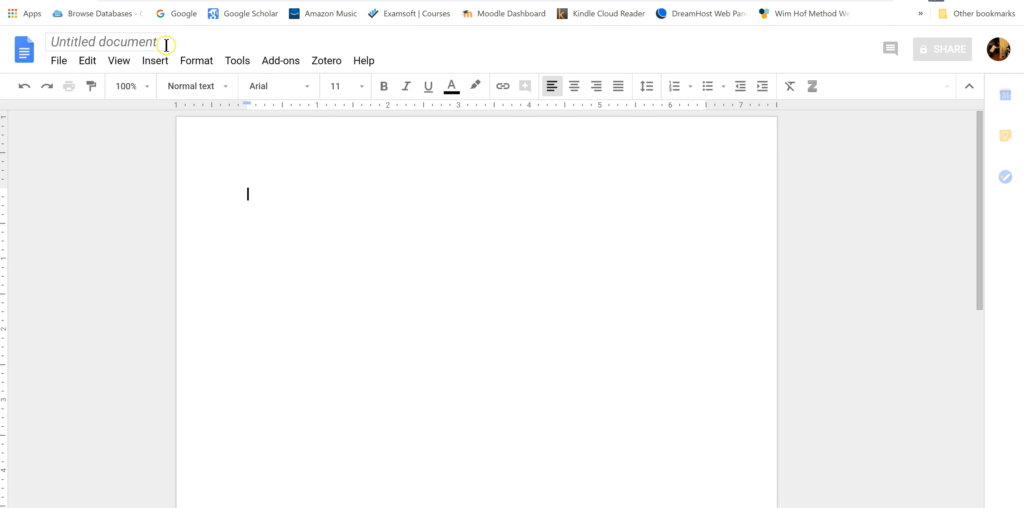
left_click(163, 43)
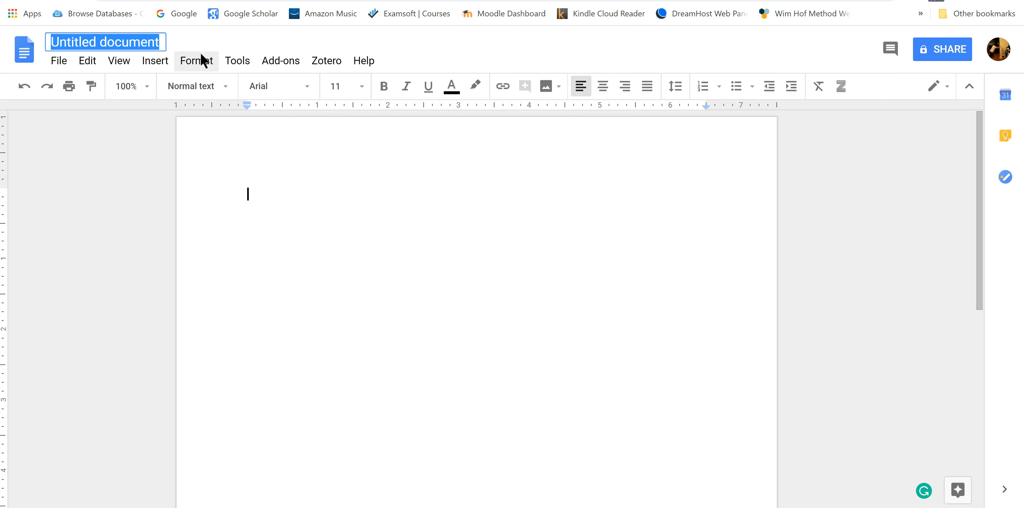
type("IOP")
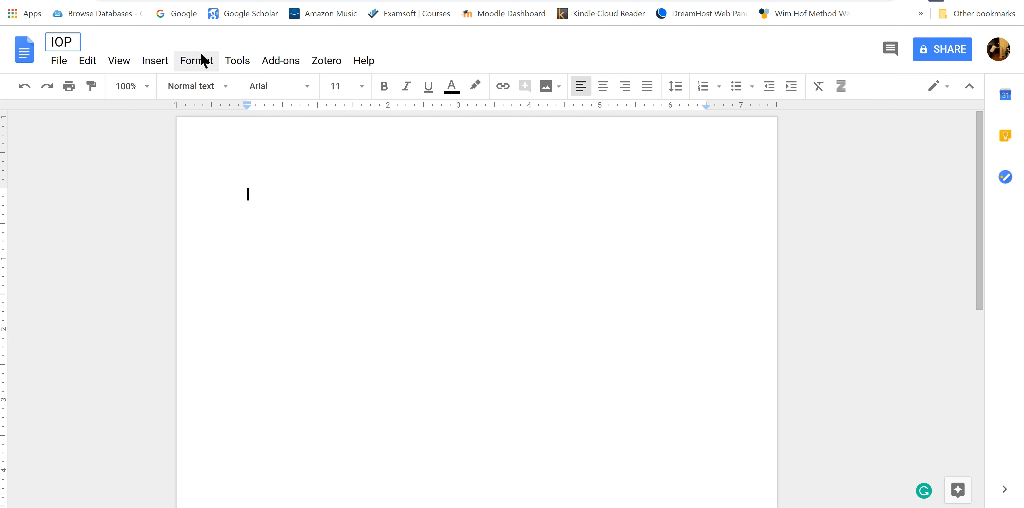
type(" lowering drugs")
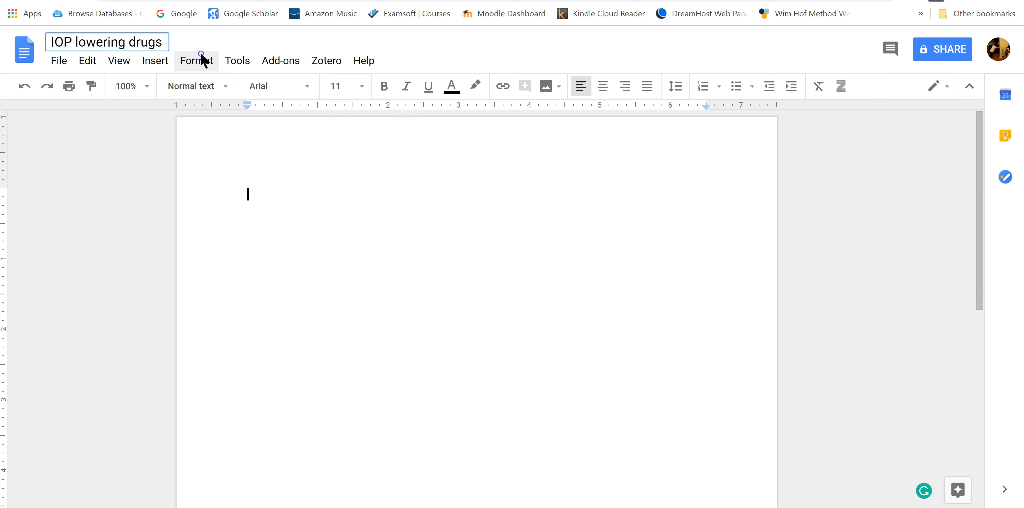
left_click(200, 60)
left_click(506, 215)
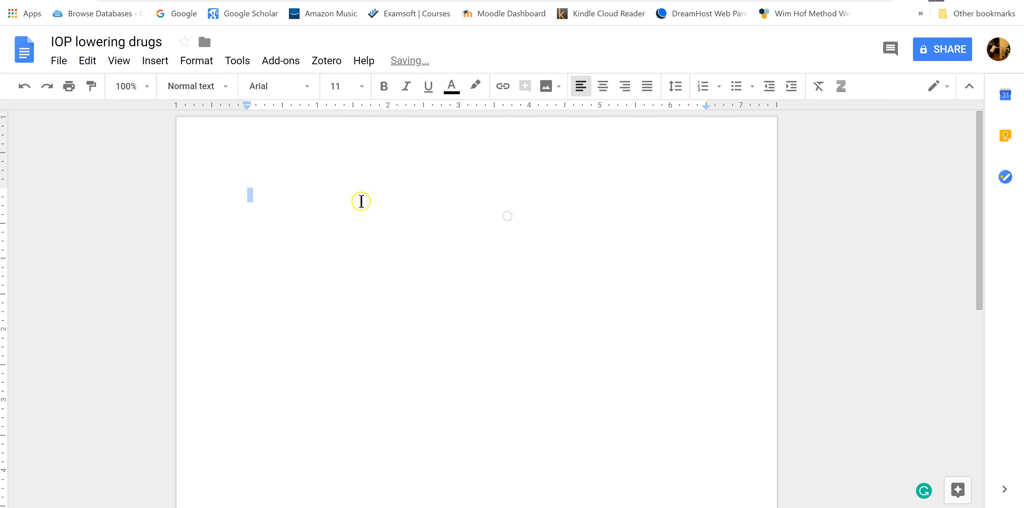
left_click(273, 198)
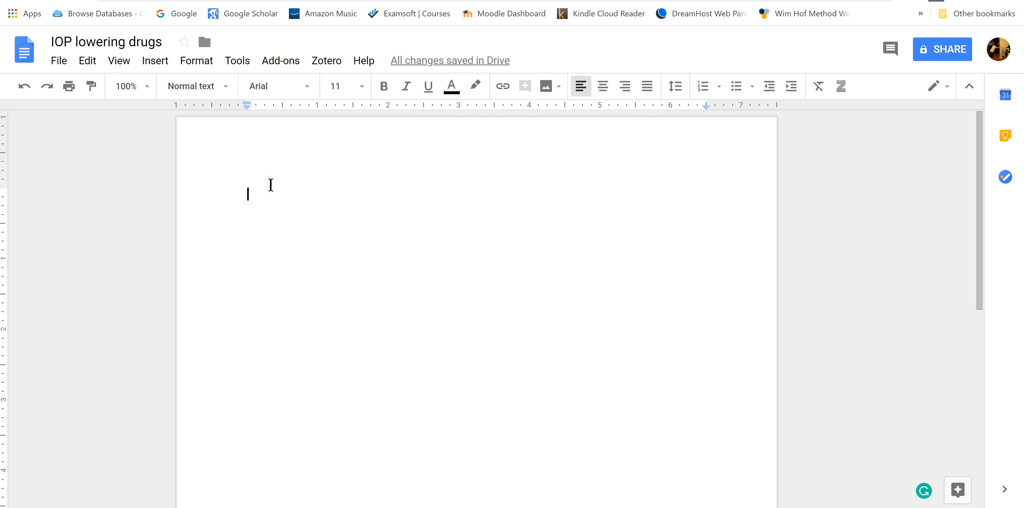
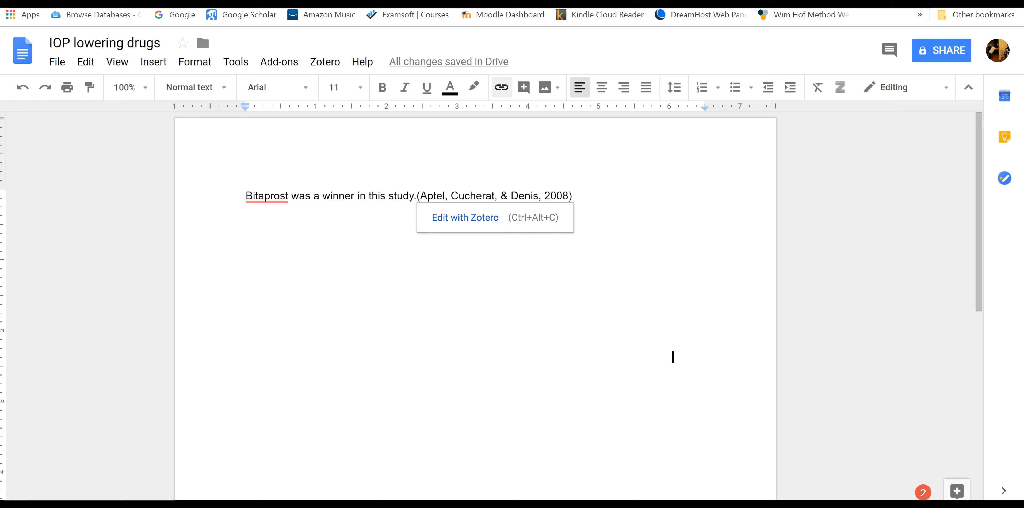
Step: Add the sentence "Here are a couple more references." after the citation in the document's first line
left_click(979, 255)
left_click_drag(979, 256, 997, 227)
left_click(588, 197)
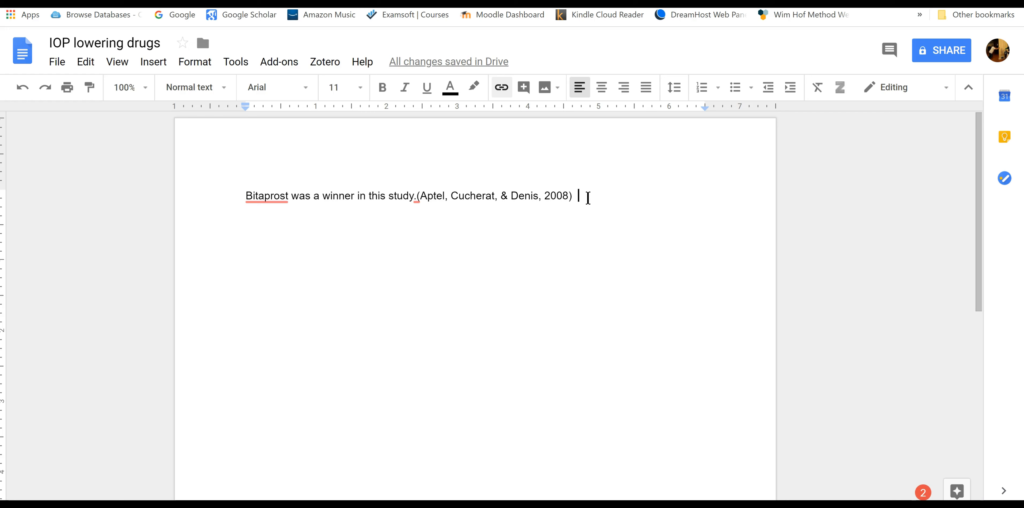
type("Here ")
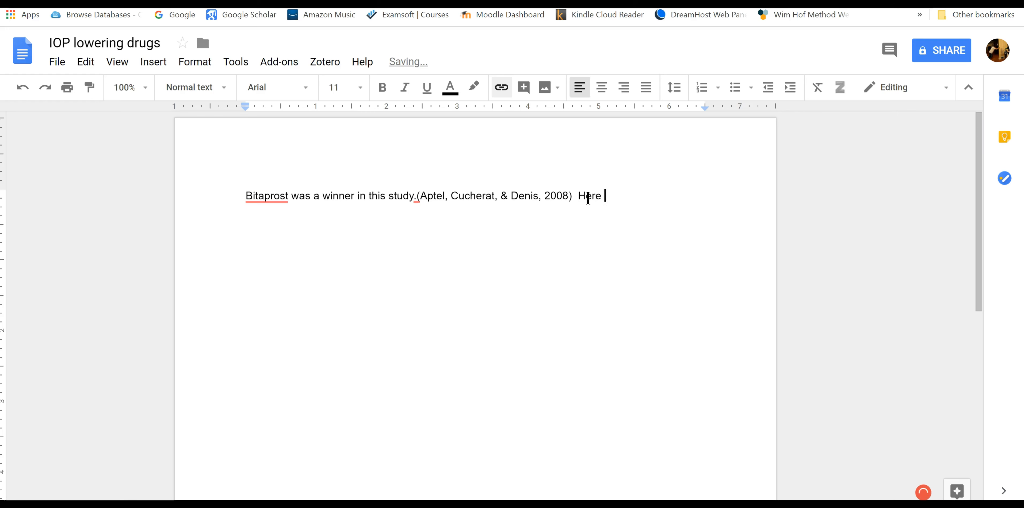
type("are a couple more r")
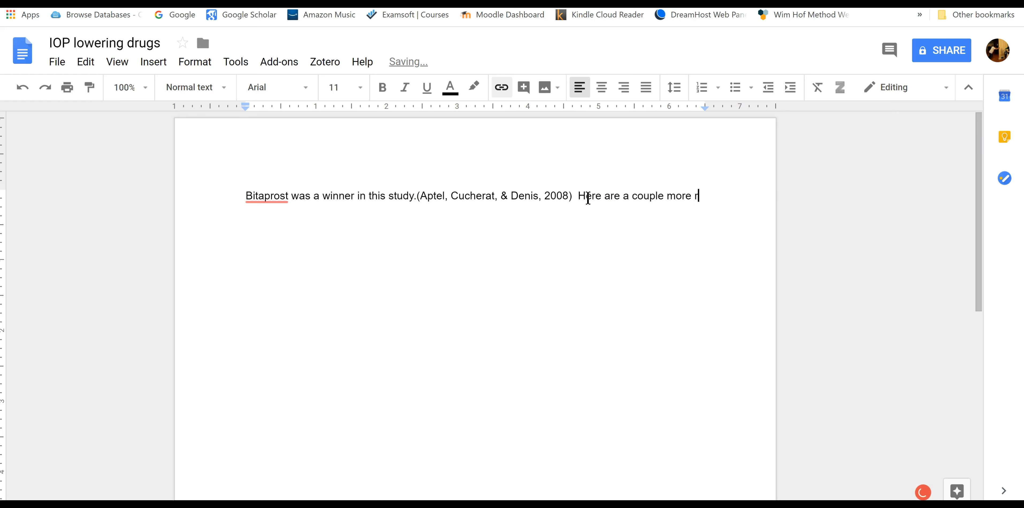
type("eferences.")
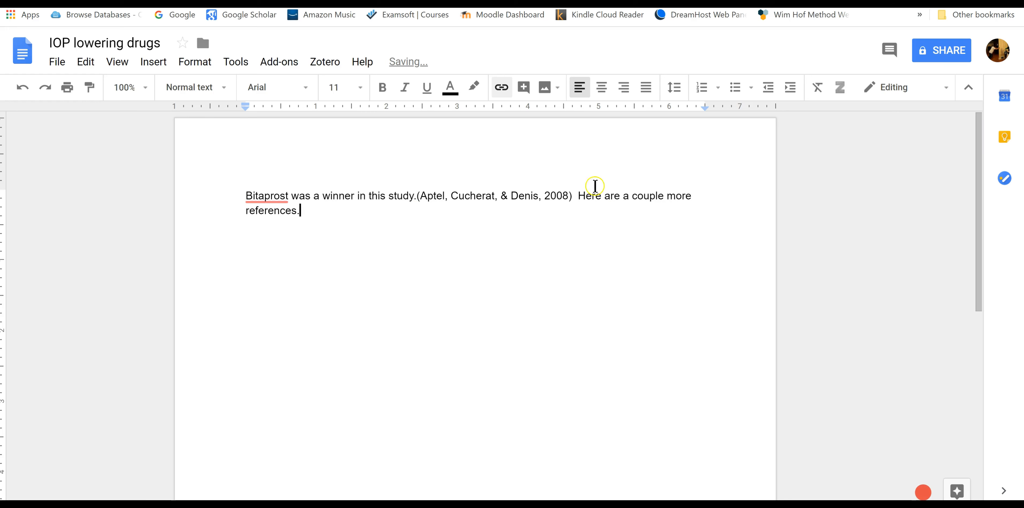
Step: Cite "Intraocular pressure–lowering effects of all commonly used glaucoma drugs" from the glaucoma collection after the references sentence with Zotero
left_click(336, 63)
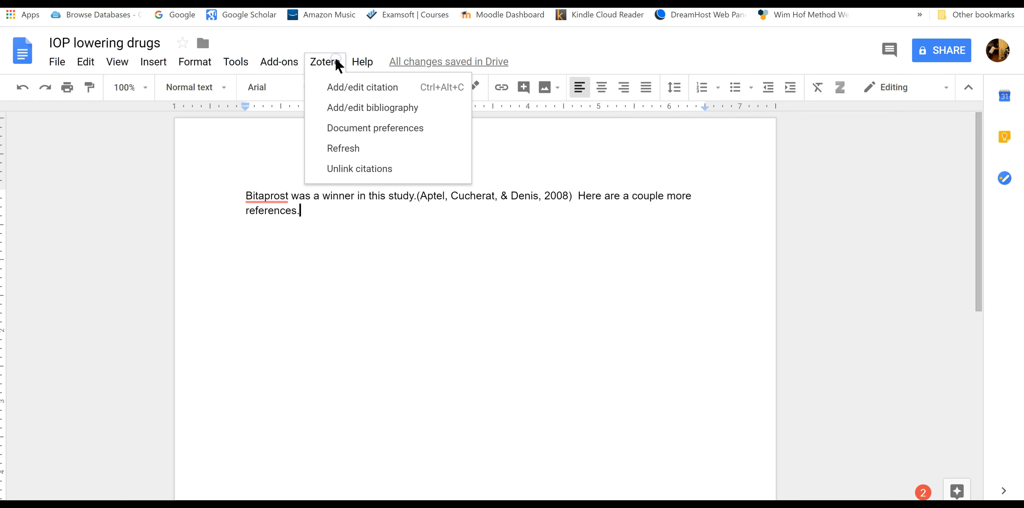
left_click(350, 85)
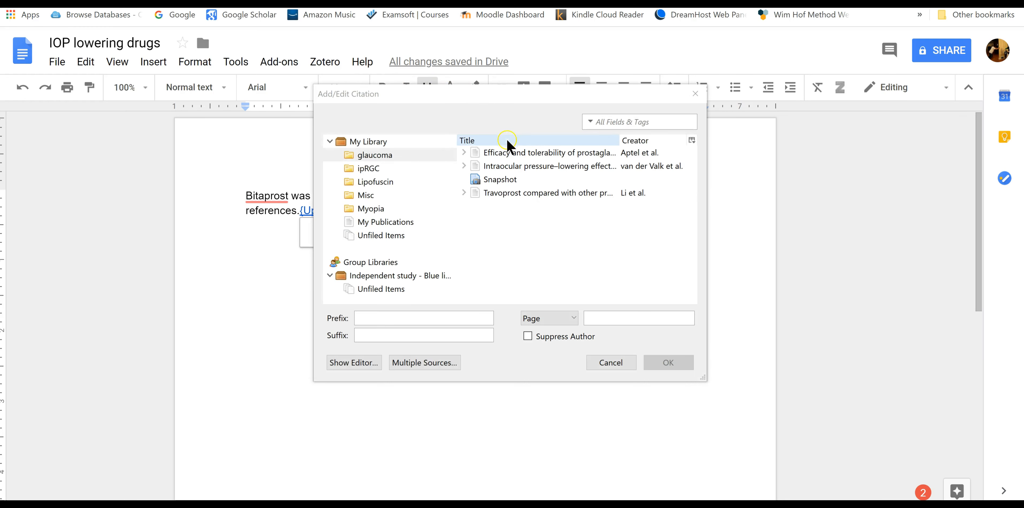
left_click(496, 167)
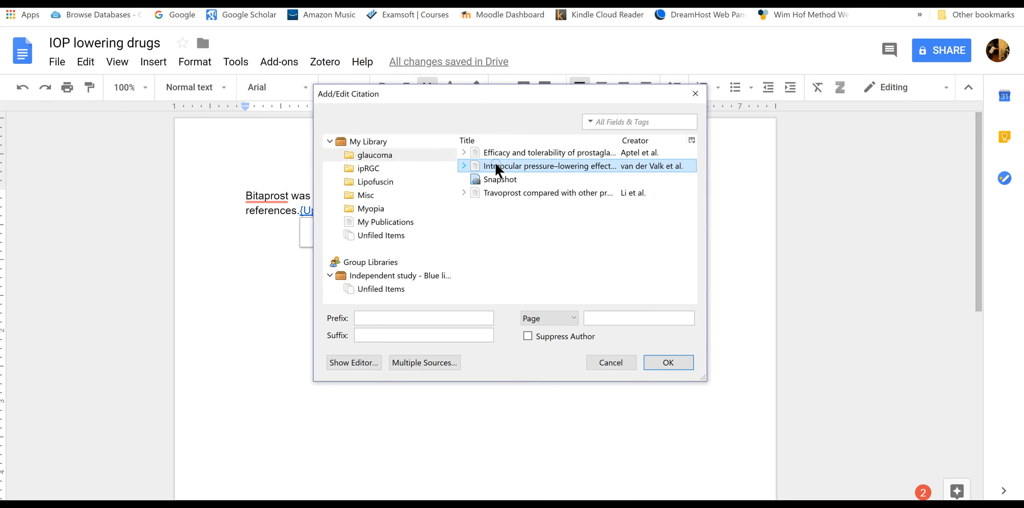
left_click(503, 191)
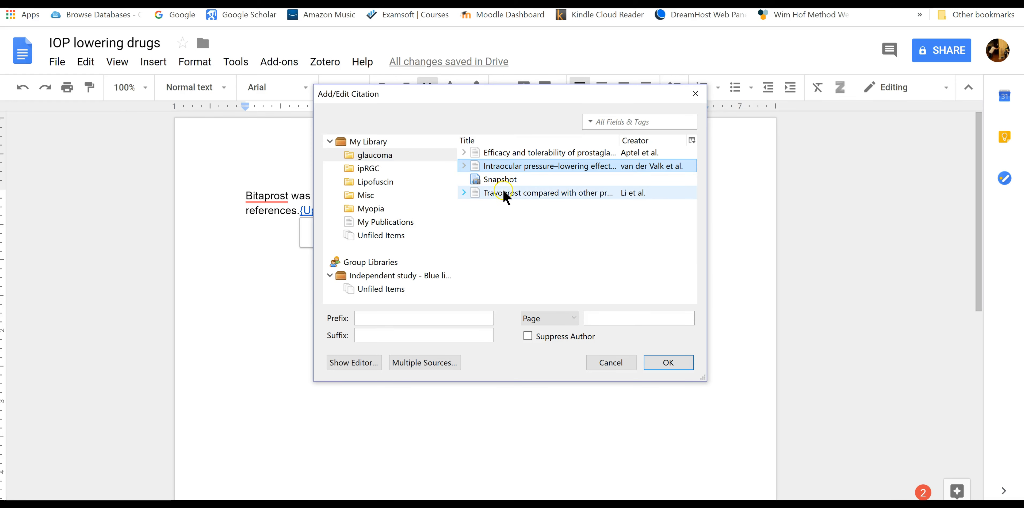
left_click(496, 167)
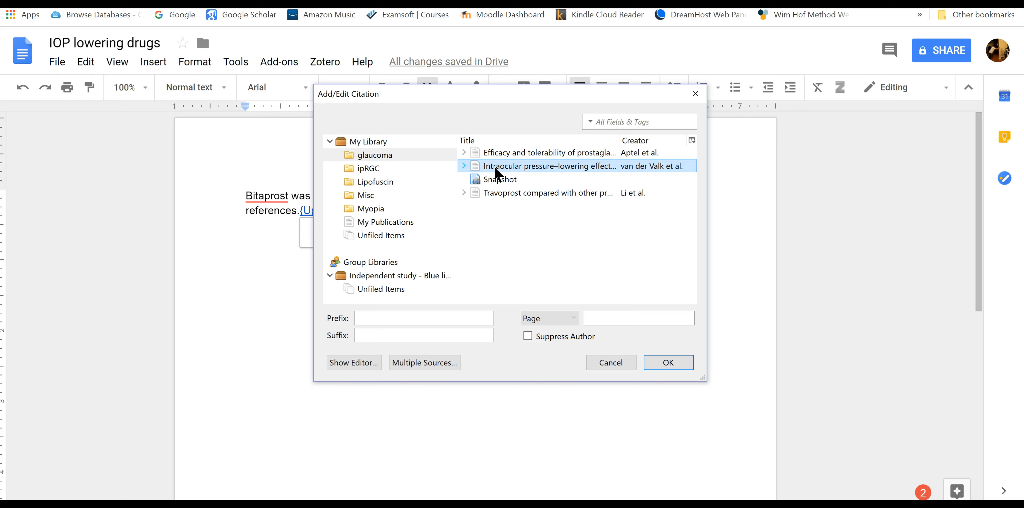
left_click(673, 357)
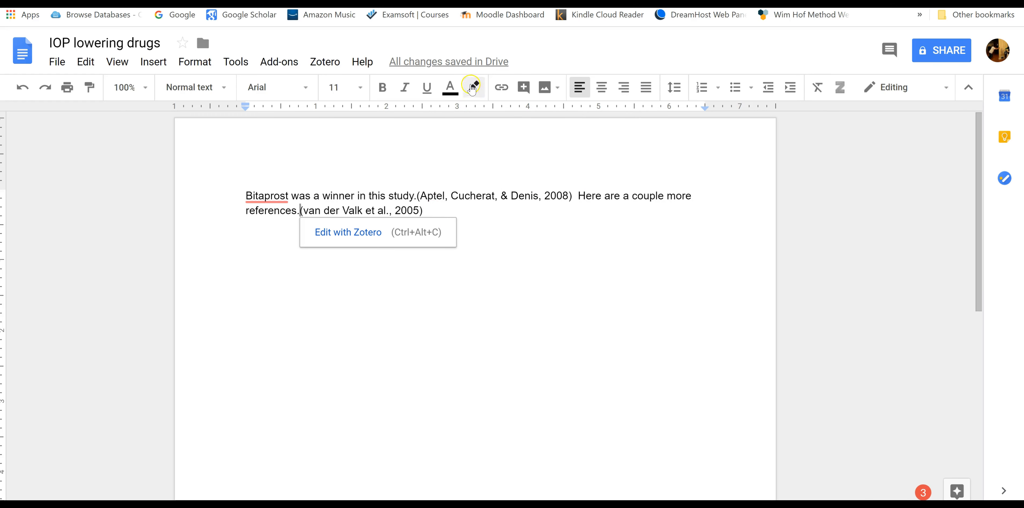
Step: Use Zotero to cite "Travoprost compared with other prostaglandin analogues" directly after the references sentence
left_click(326, 62)
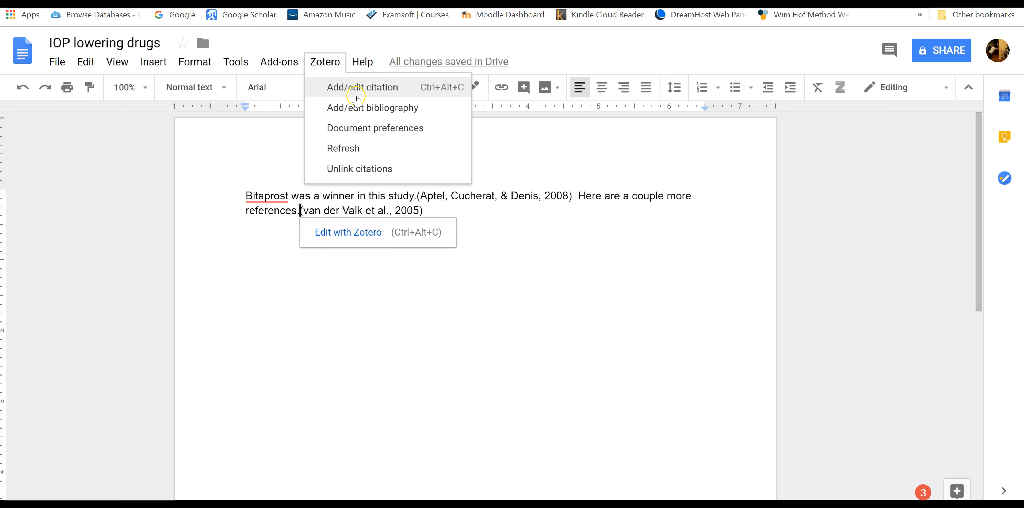
left_click(356, 88)
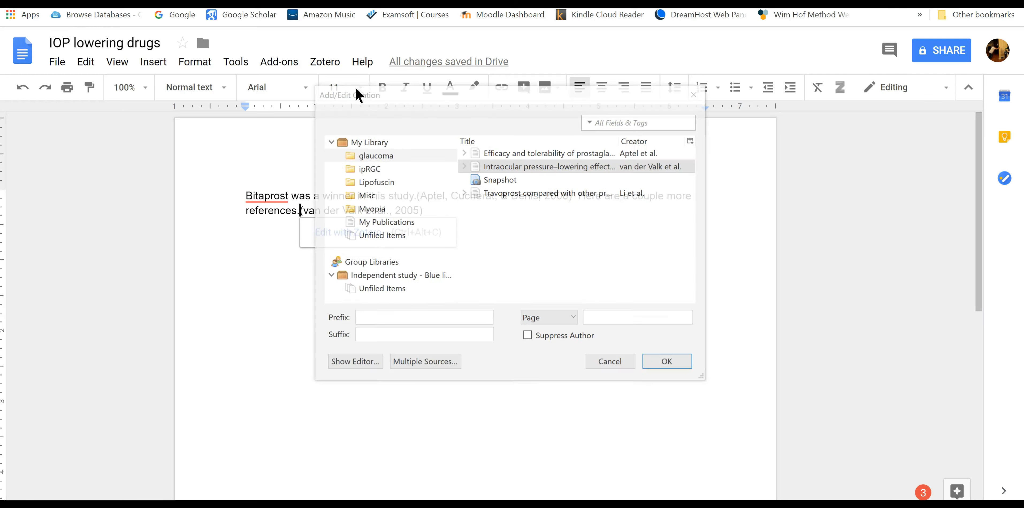
left_click(487, 181)
left_click(478, 192)
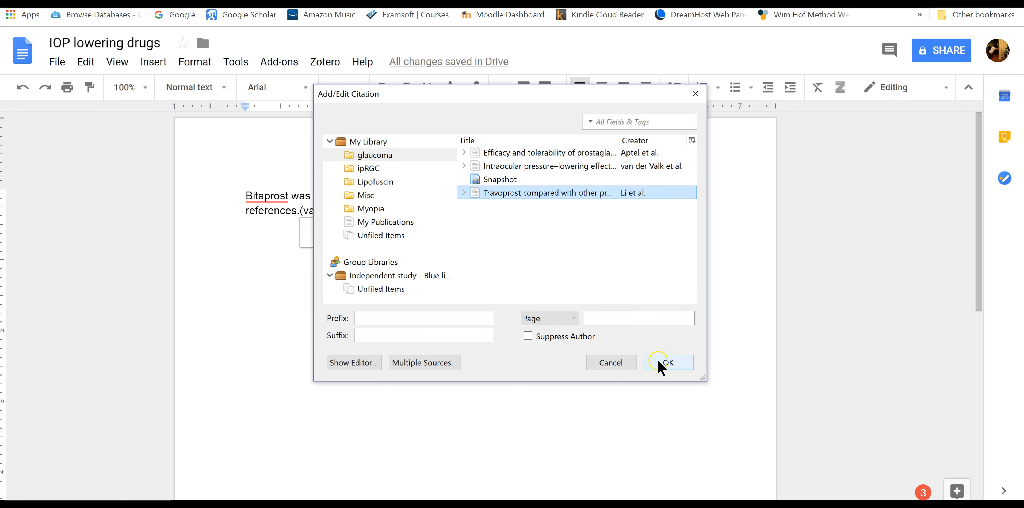
left_click(663, 363)
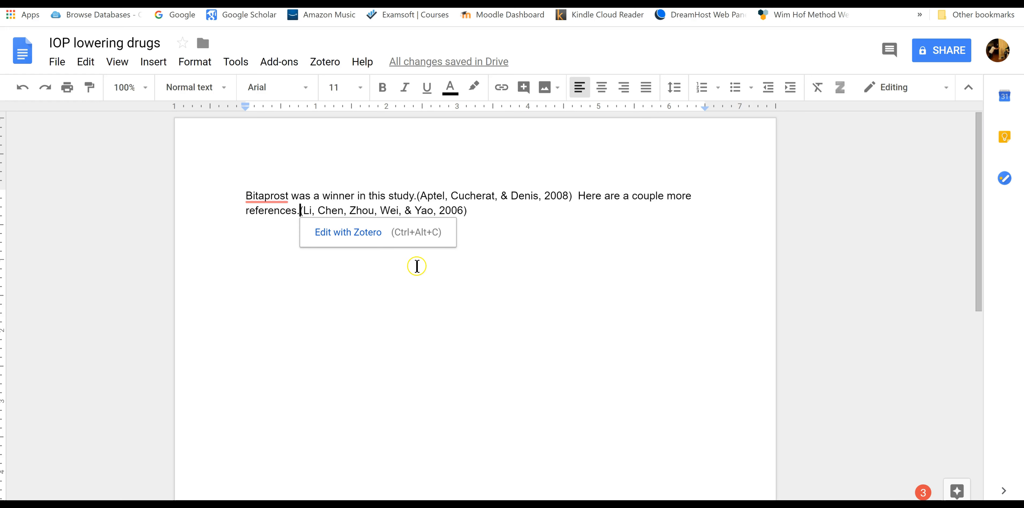
Step: Add a separate Zotero citation of the article on intraocular pressure–lowering effects after the Travoprost article's citation
left_click(469, 210)
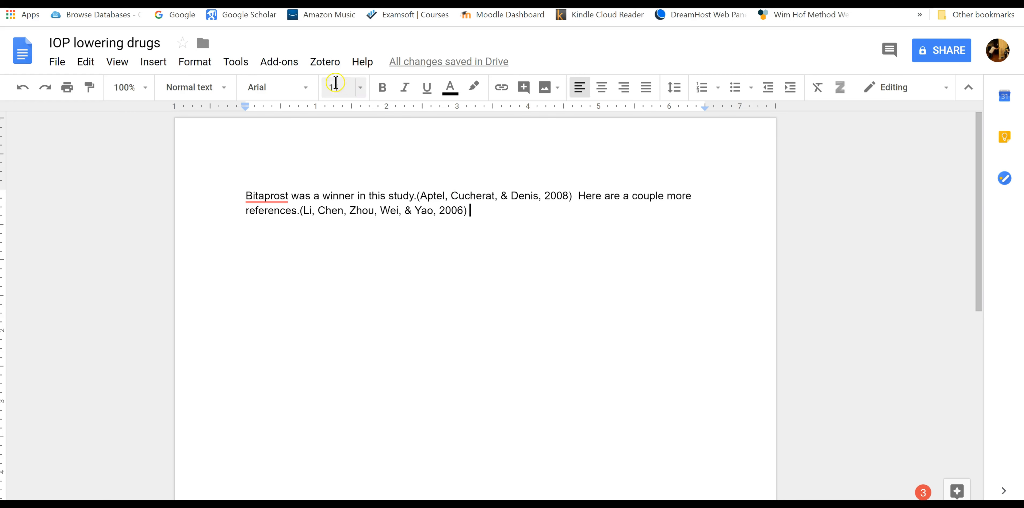
left_click(326, 62)
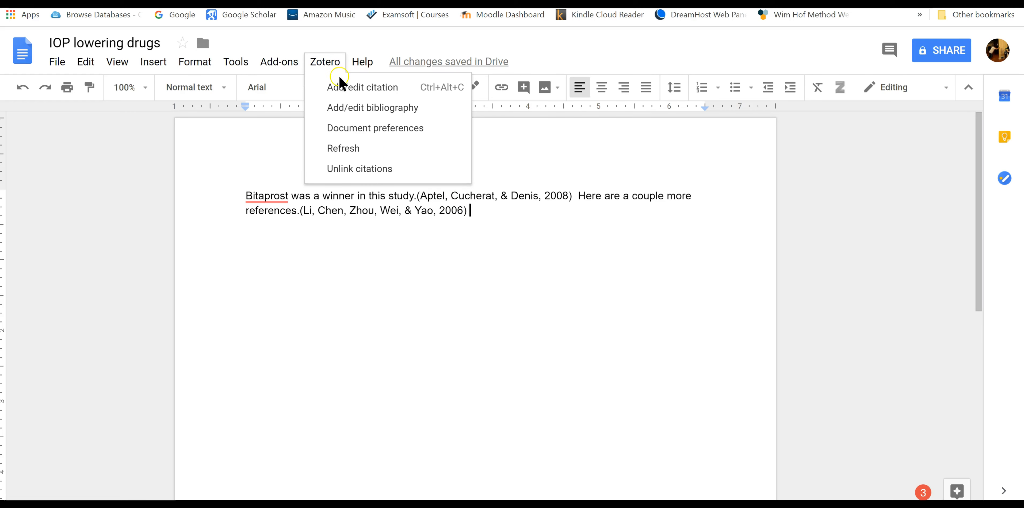
left_click(351, 88)
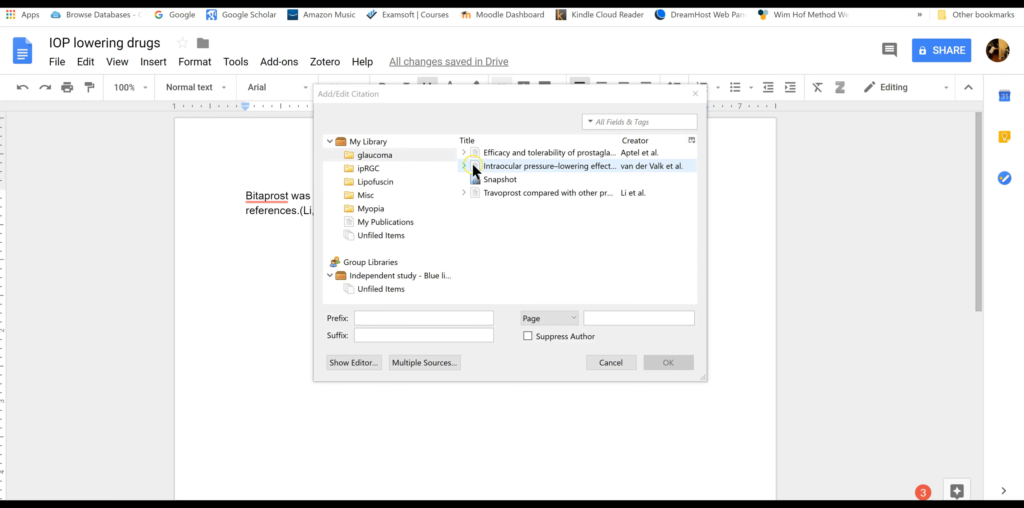
left_click(474, 167)
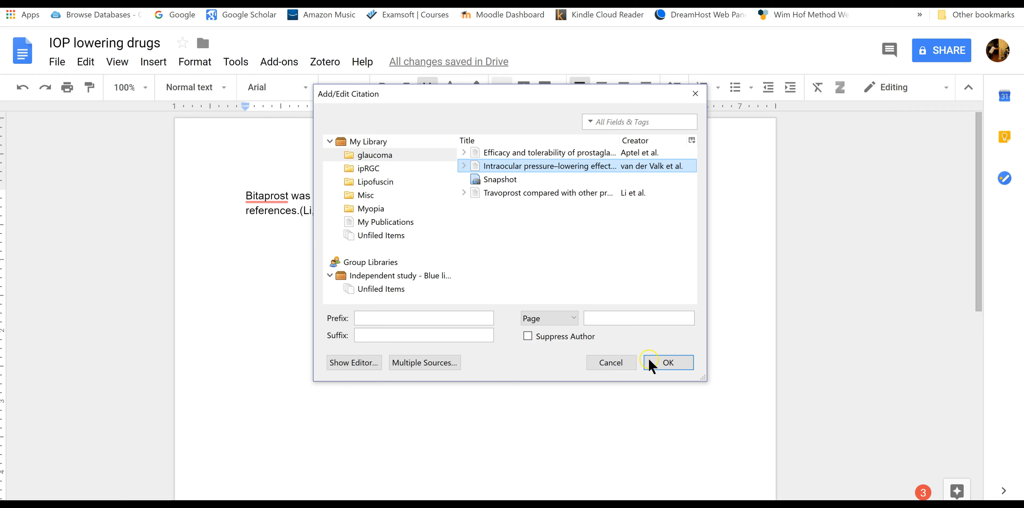
left_click(657, 362)
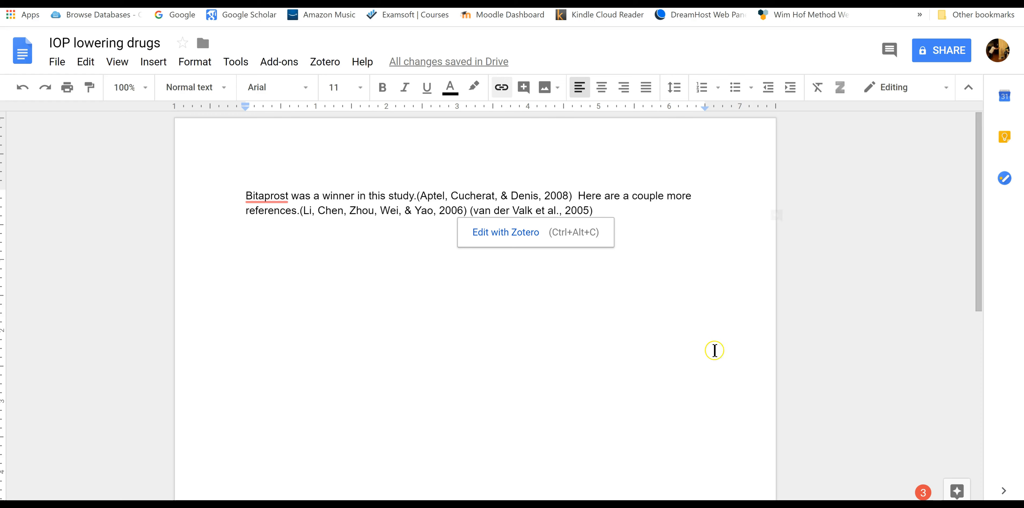
Step: Try to insert a Zotero bibliography with the text cursor still at the last citation
left_click(660, 270)
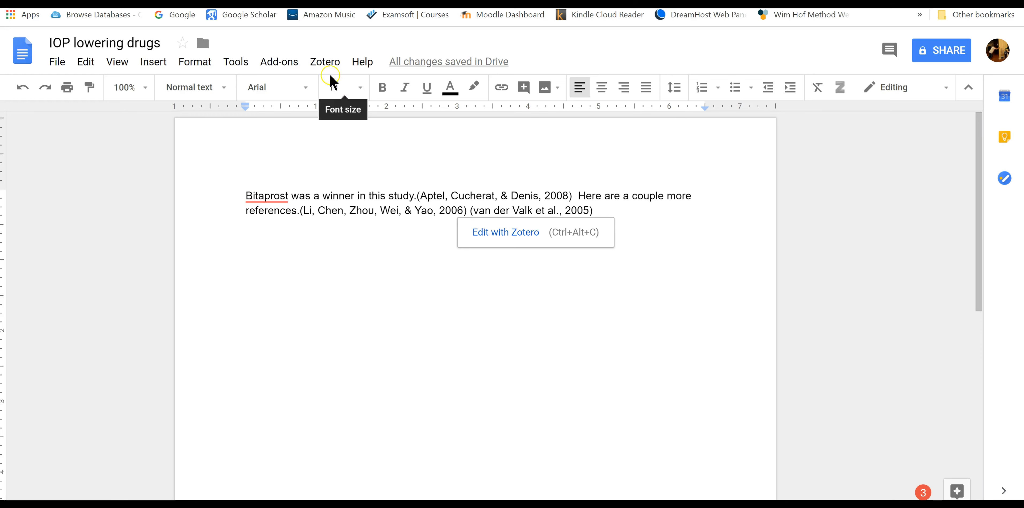
left_click(323, 63)
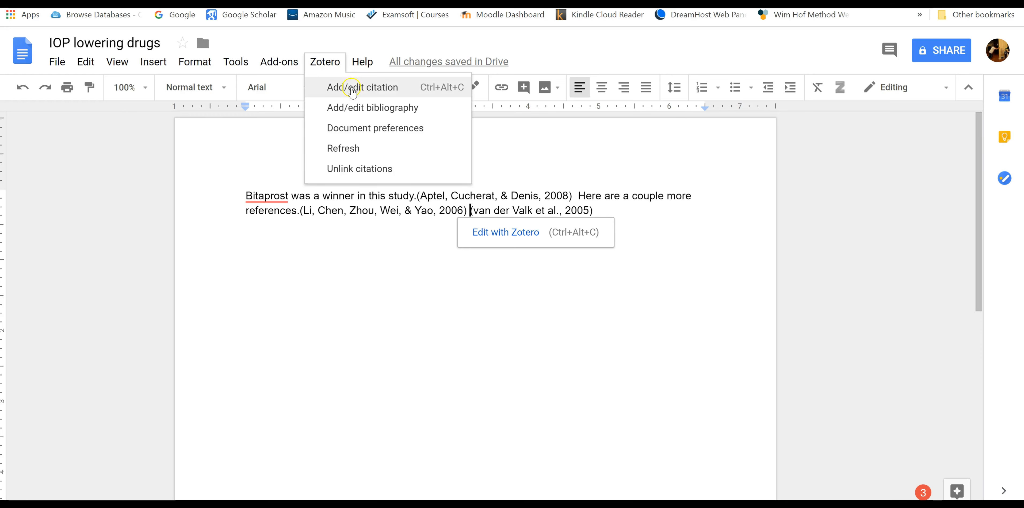
left_click(362, 111)
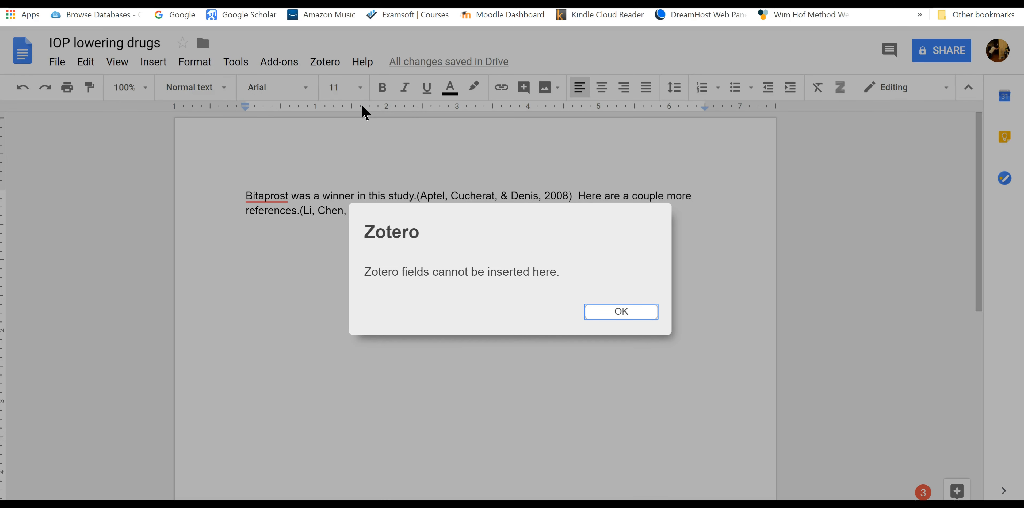
left_click(601, 312)
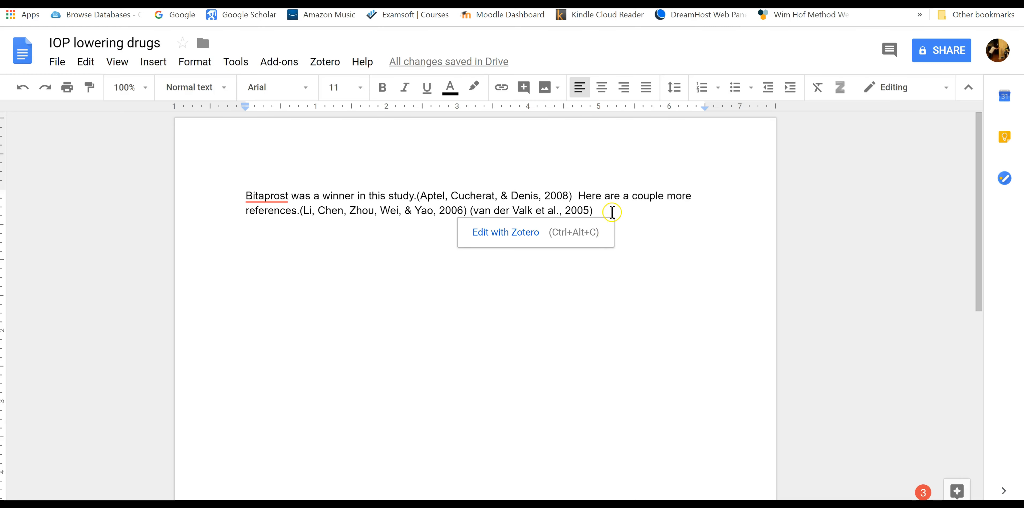
Step: Insert the Zotero bibliography two lines below the paragraph containing the citations
key("Return")
key("Return")
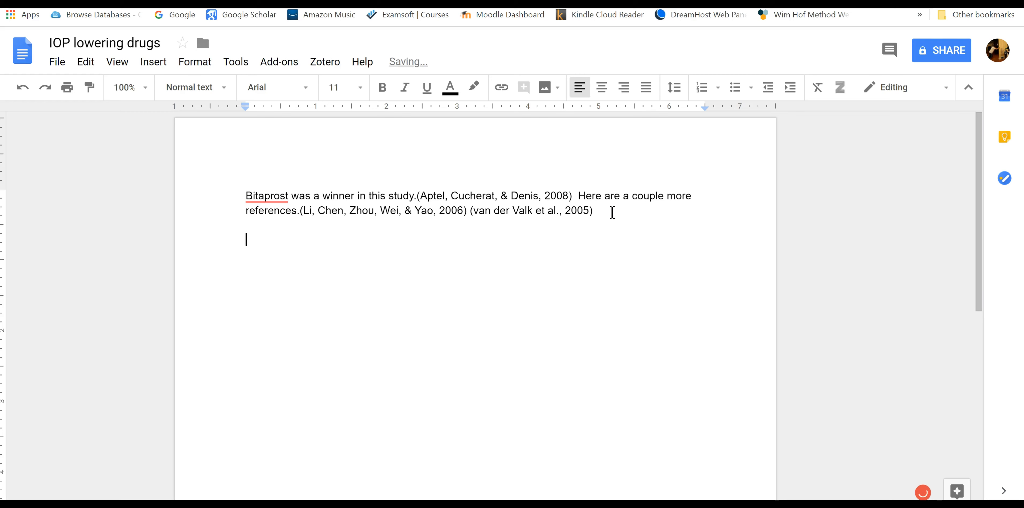
left_click(317, 55)
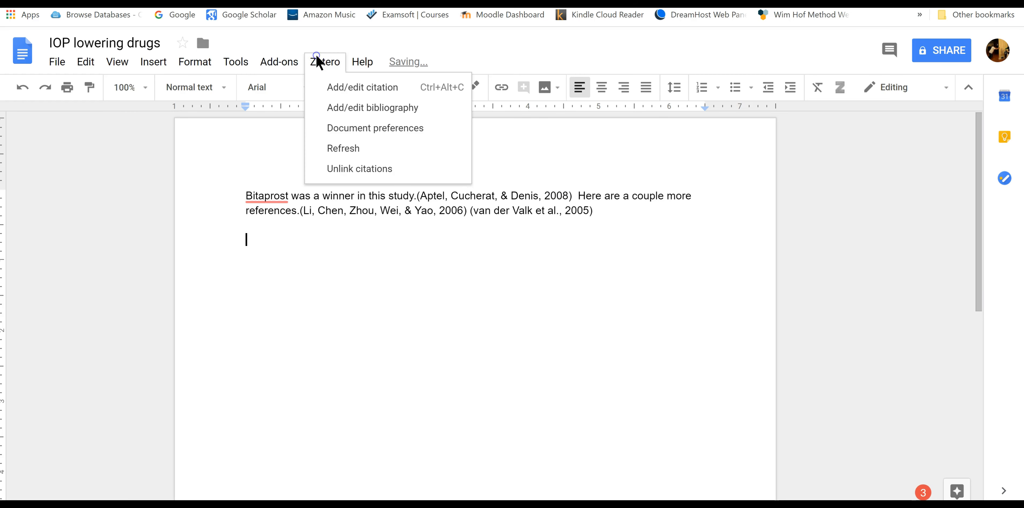
left_click(352, 107)
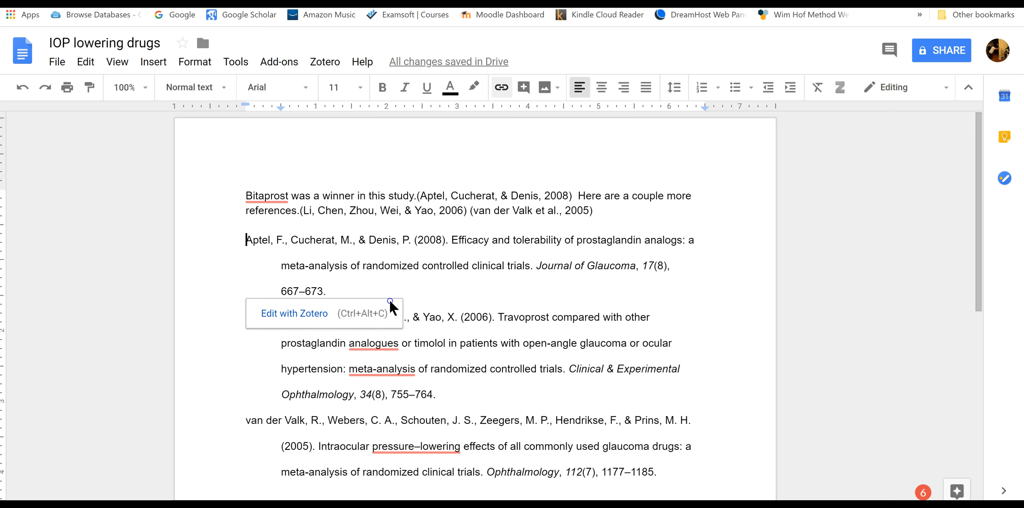
left_click(394, 290)
left_click_drag(394, 289, 299, 290)
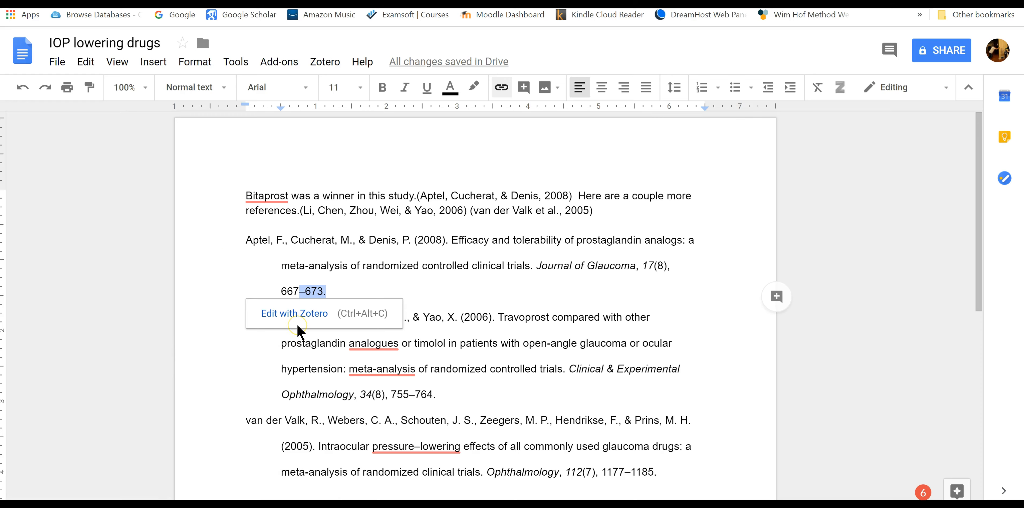
double_click(250, 352)
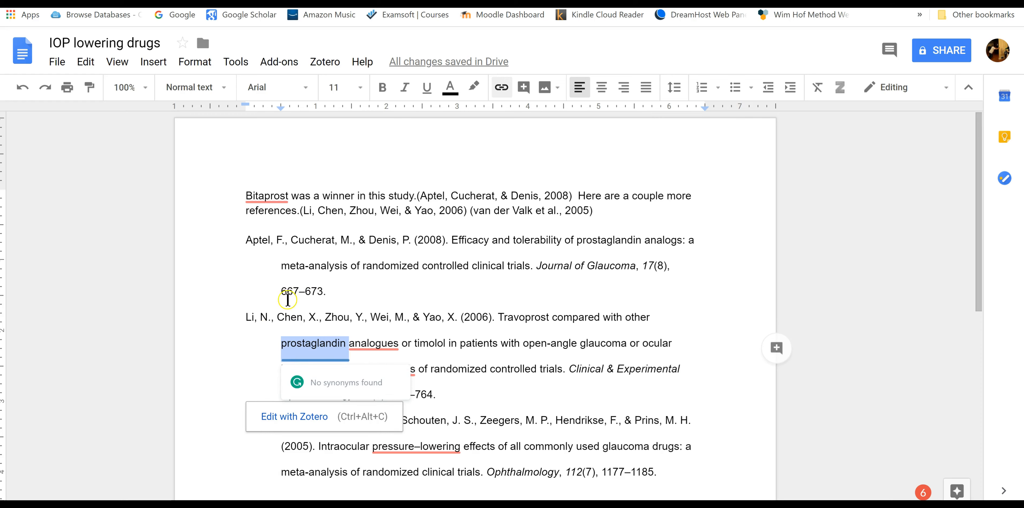
Step: Correct the misspelled drug name at the start of the paragraph to the suggested "Bimatoprost"
mouse_move(268, 201)
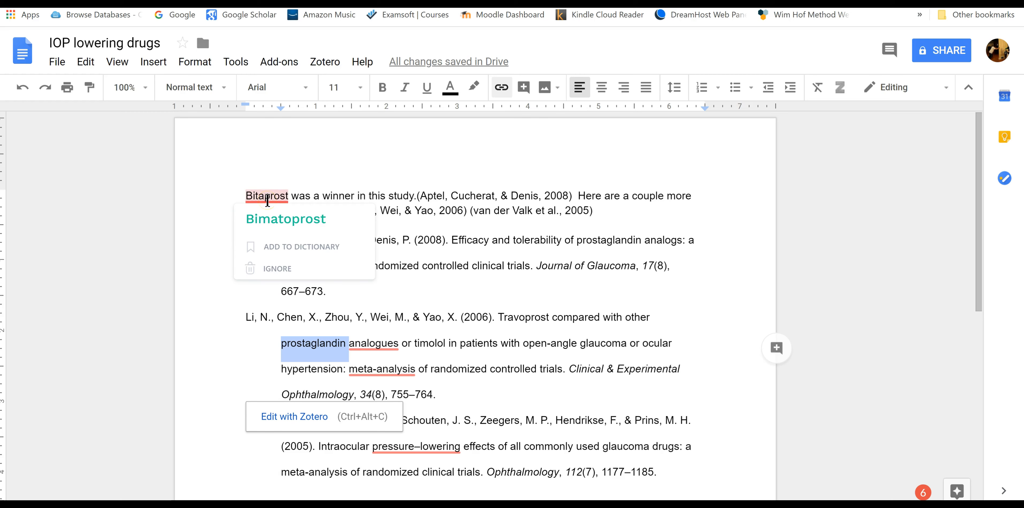
left_click(275, 219)
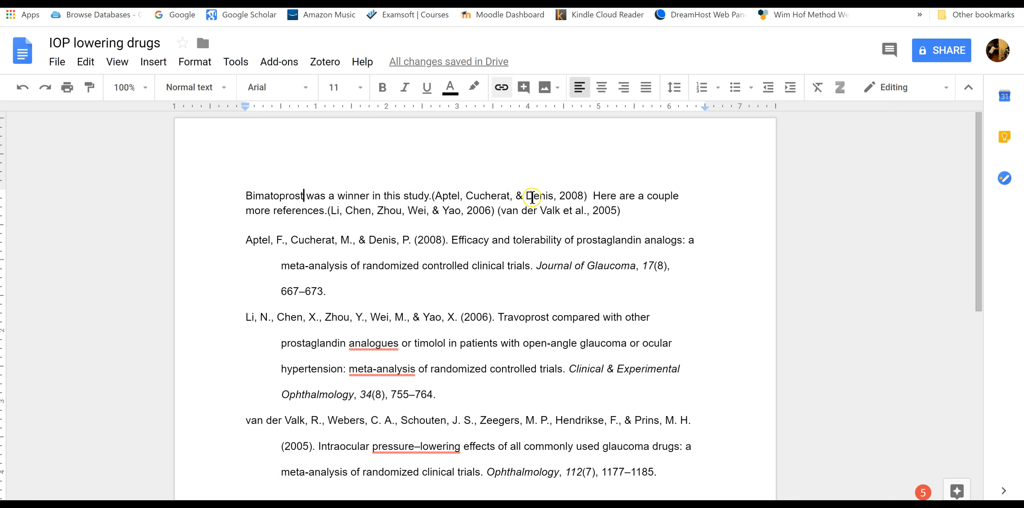
left_click_drag(497, 210, 626, 211)
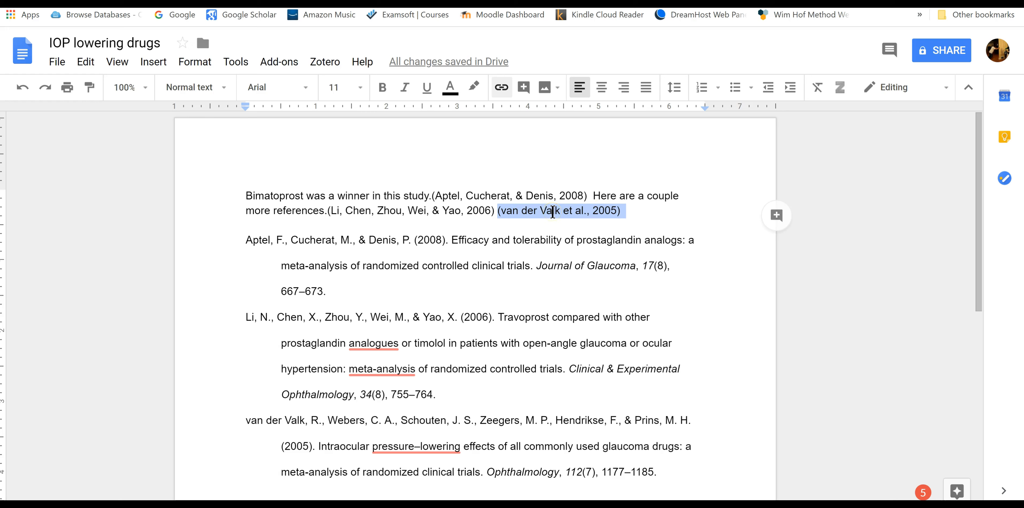
left_click(522, 213)
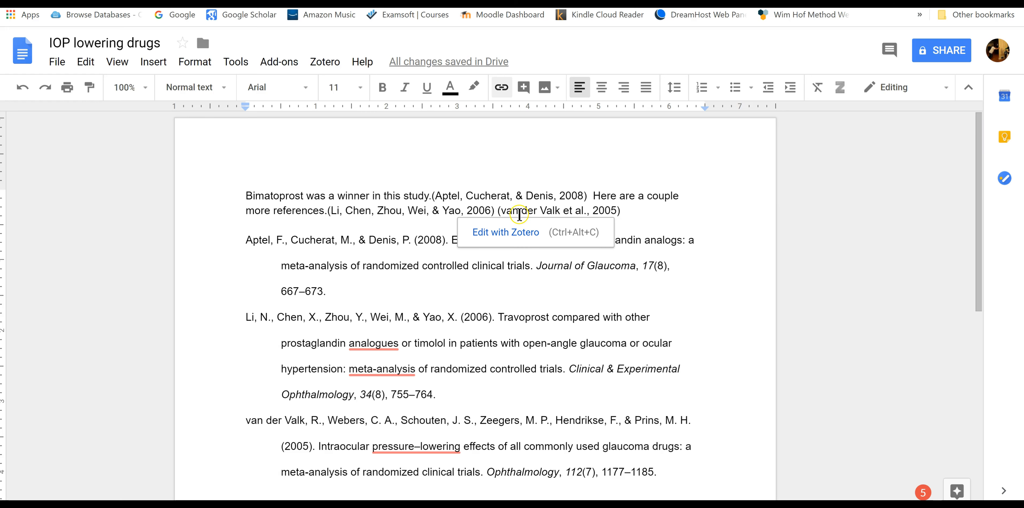
Step: Change the document's Zotero citation style to Optometry & Vision Science, then close the document
left_click(691, 224)
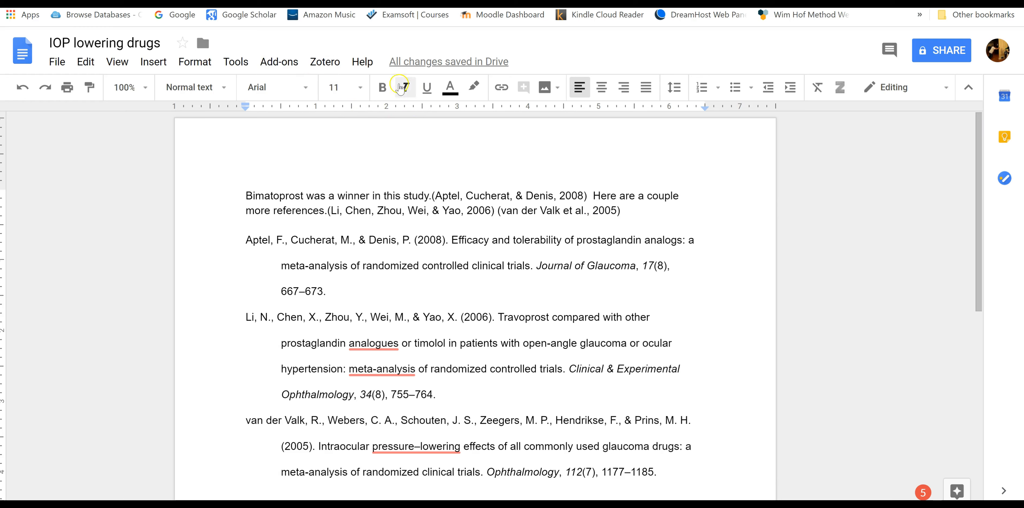
left_click(319, 64)
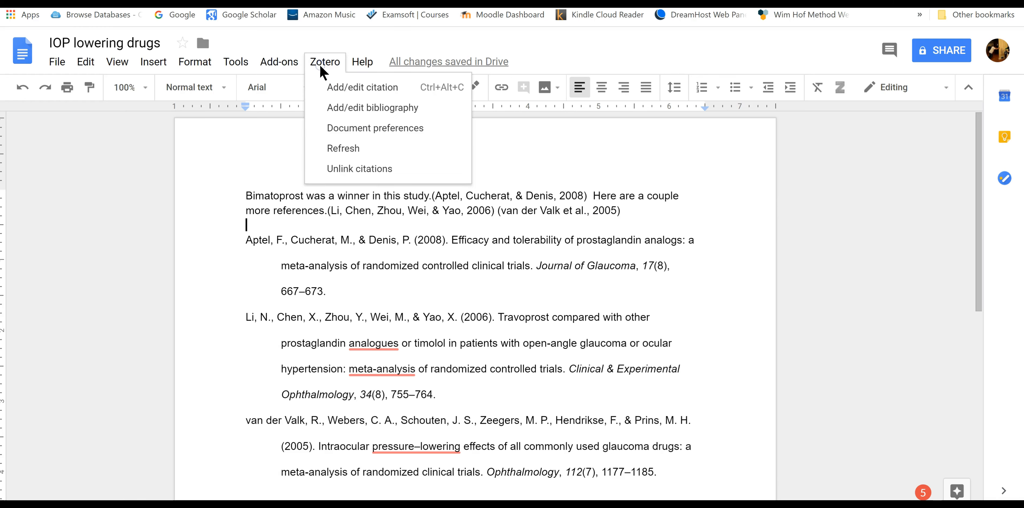
left_click(345, 135)
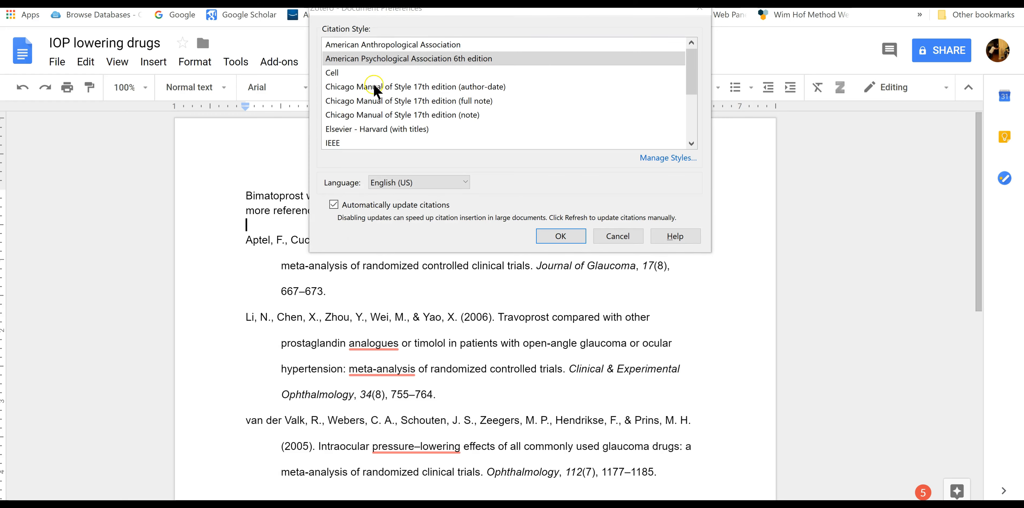
left_click(328, 59)
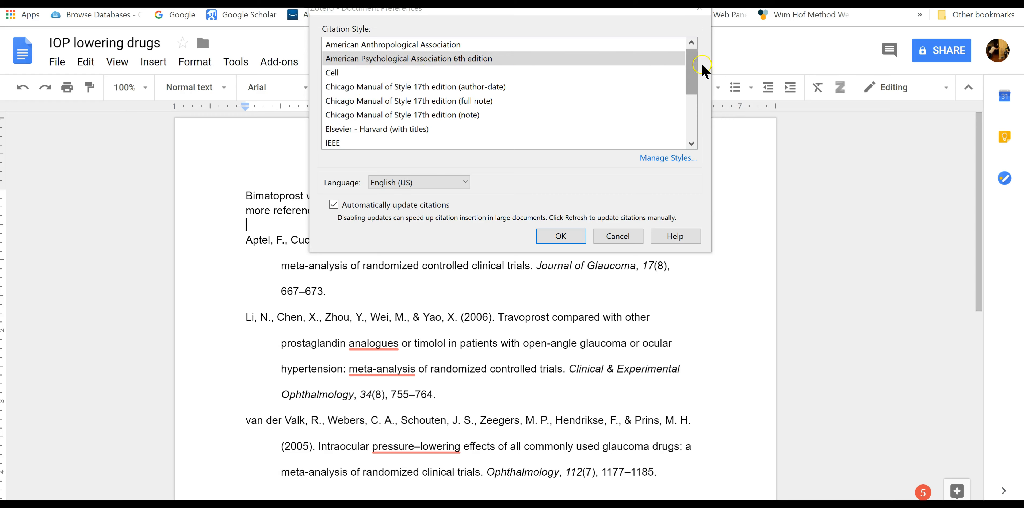
left_click_drag(693, 72, 692, 139)
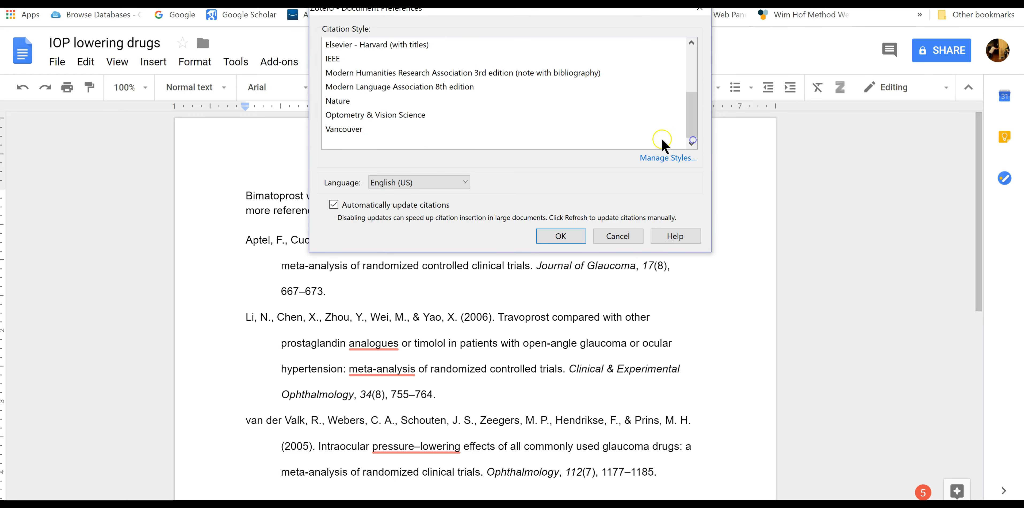
left_click(375, 115)
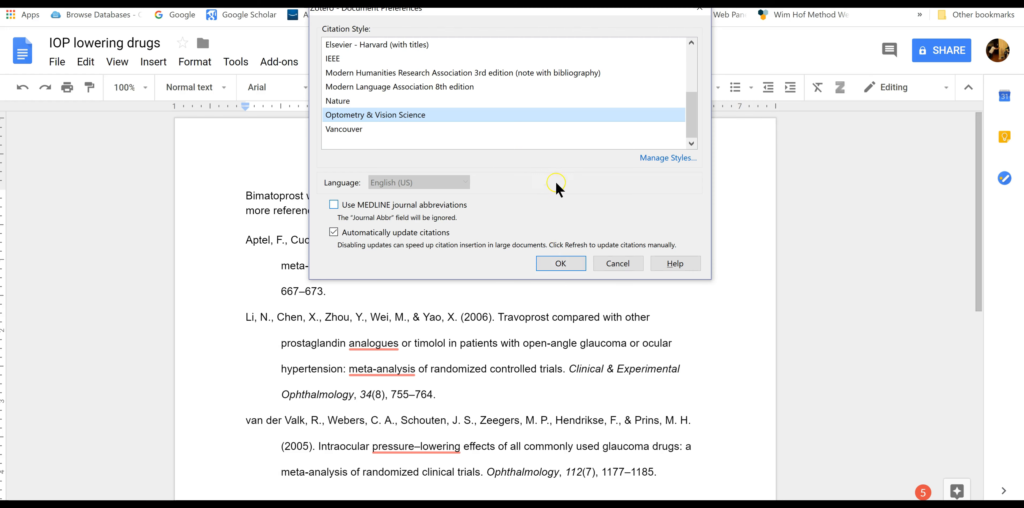
left_click_drag(517, 14, 771, 0)
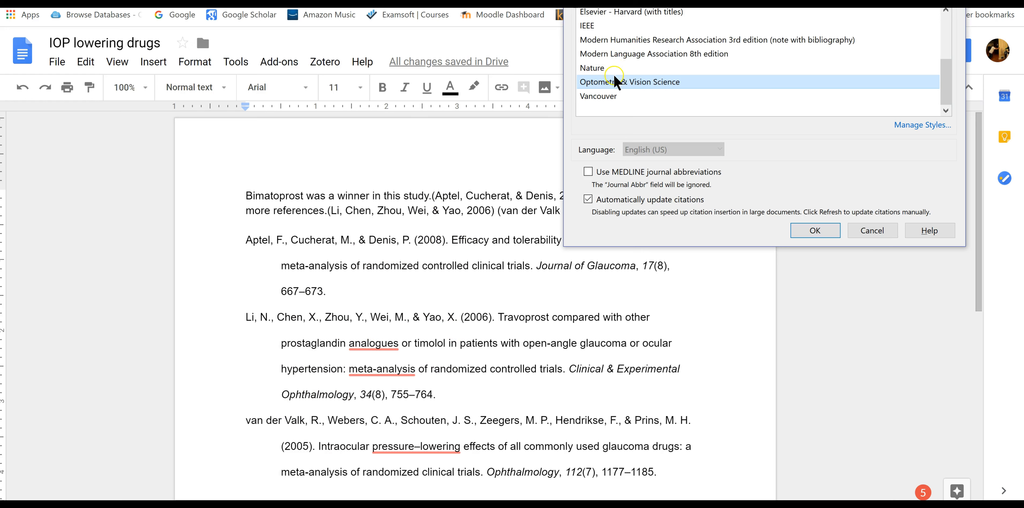
left_click(816, 230)
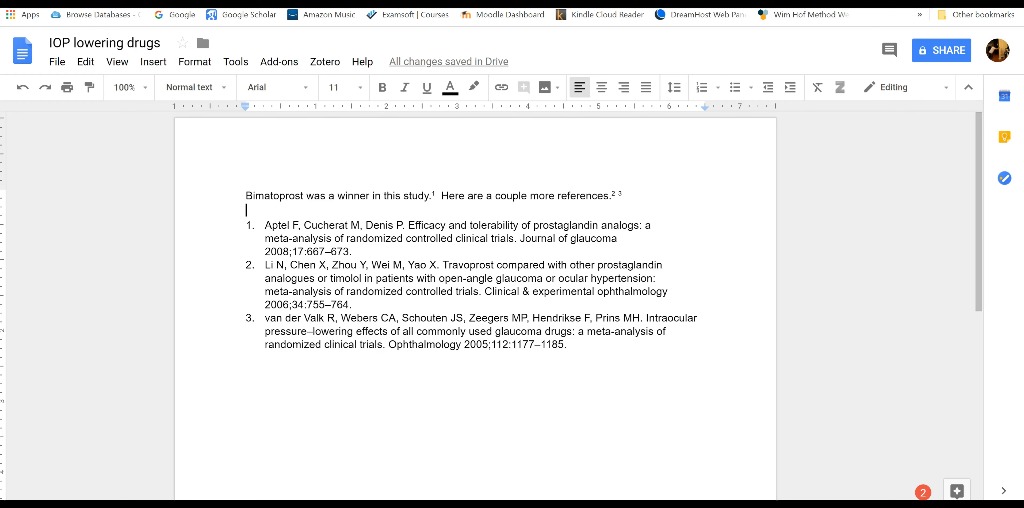
key("ctrl+w")
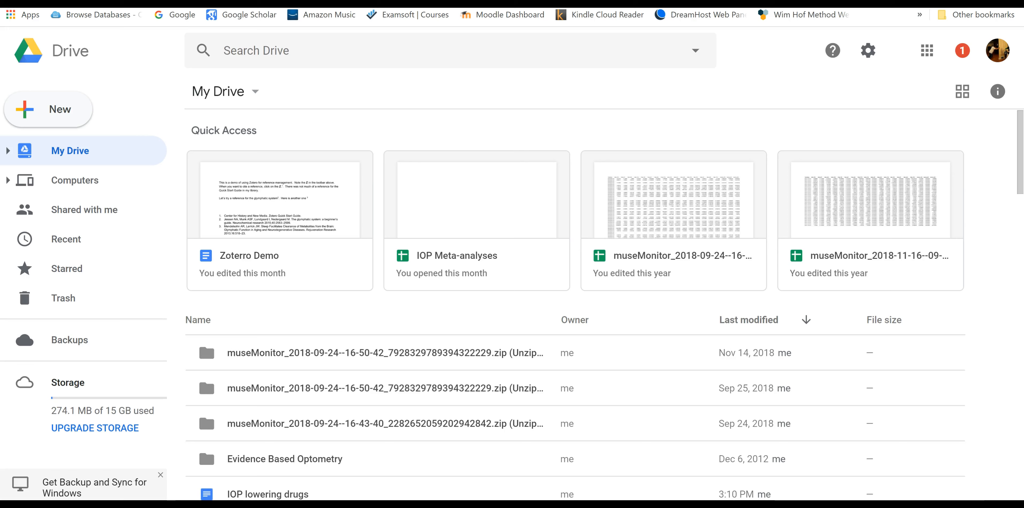